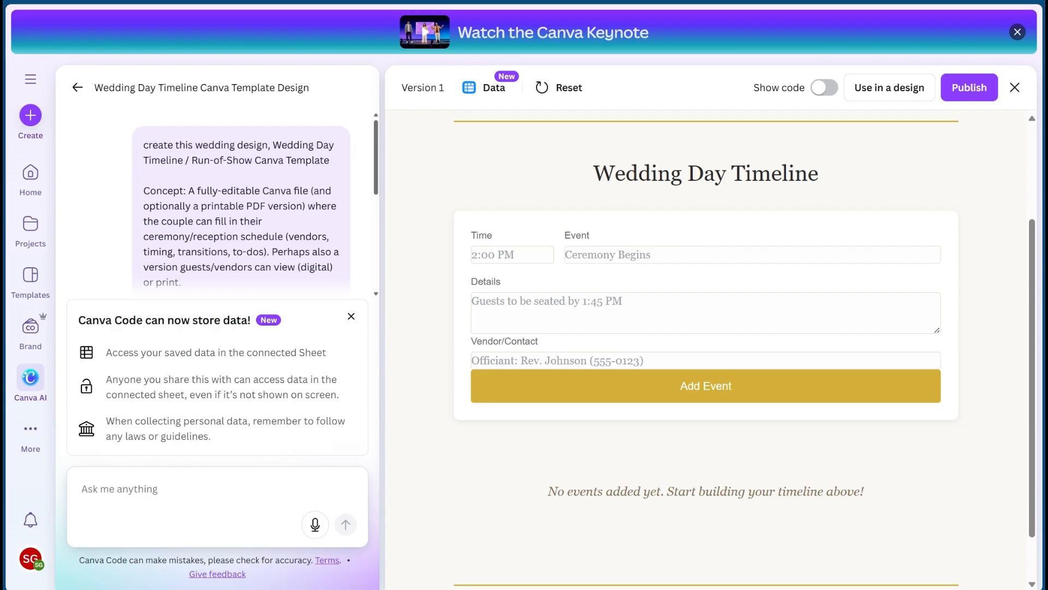
- Review the original wedding timeline prompt and the generated Version 1 page, from the couple's header to the event entry form
left_click_drag(214, 173, 273, 253)
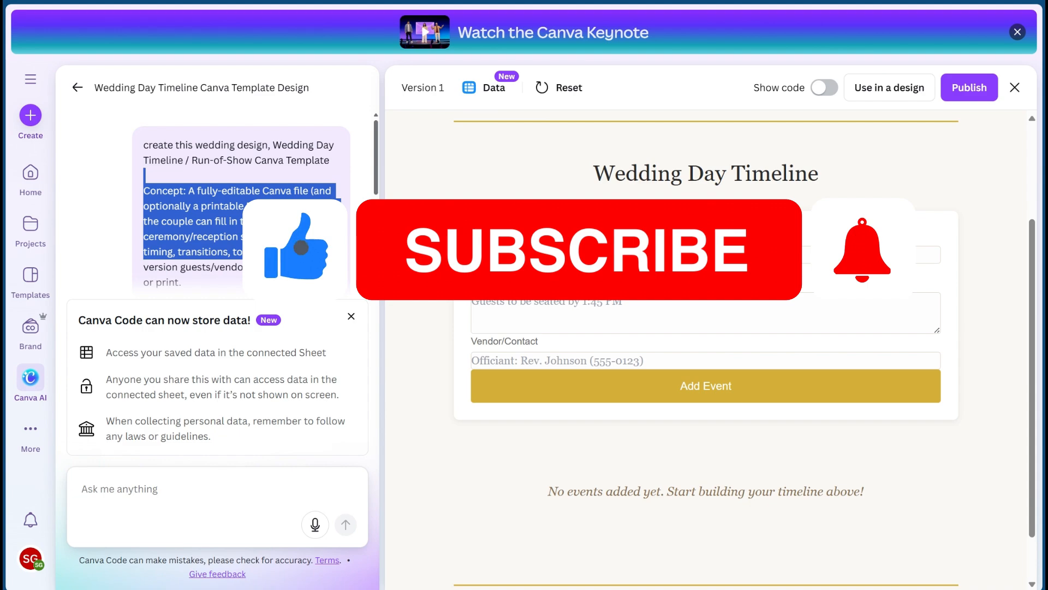
left_click(273, 245)
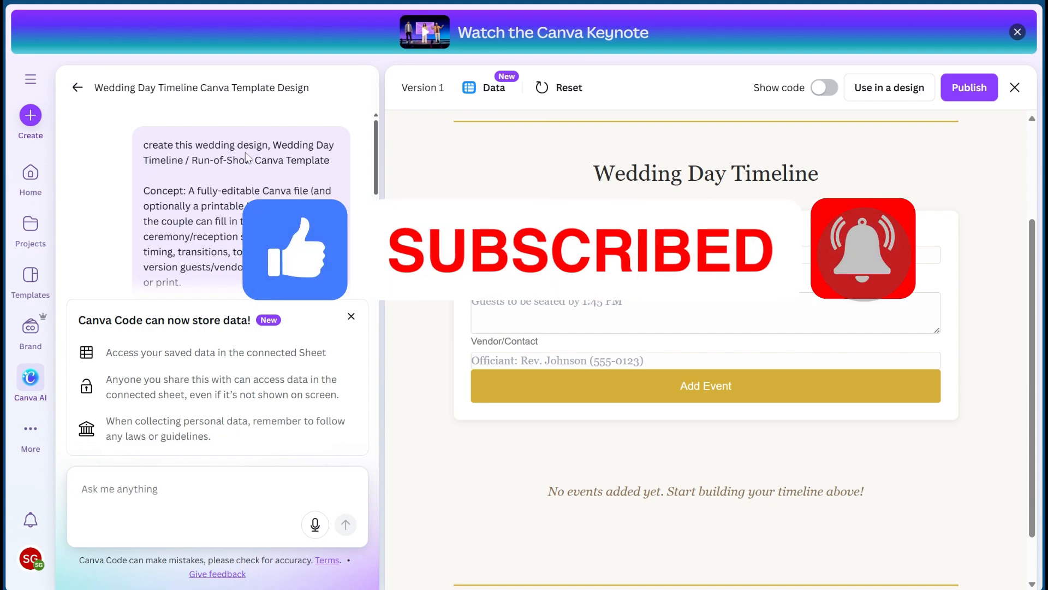
scroll(245, 153, "down", 1)
scroll(245, 152, "up", 1)
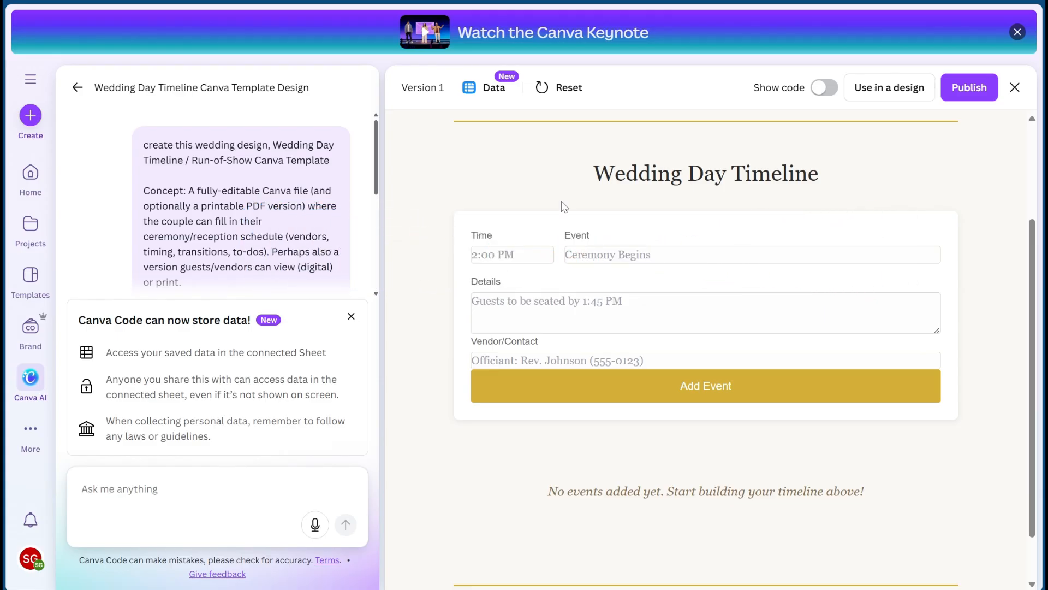
scroll(567, 247, "down", 1)
scroll(567, 248, "up", 4)
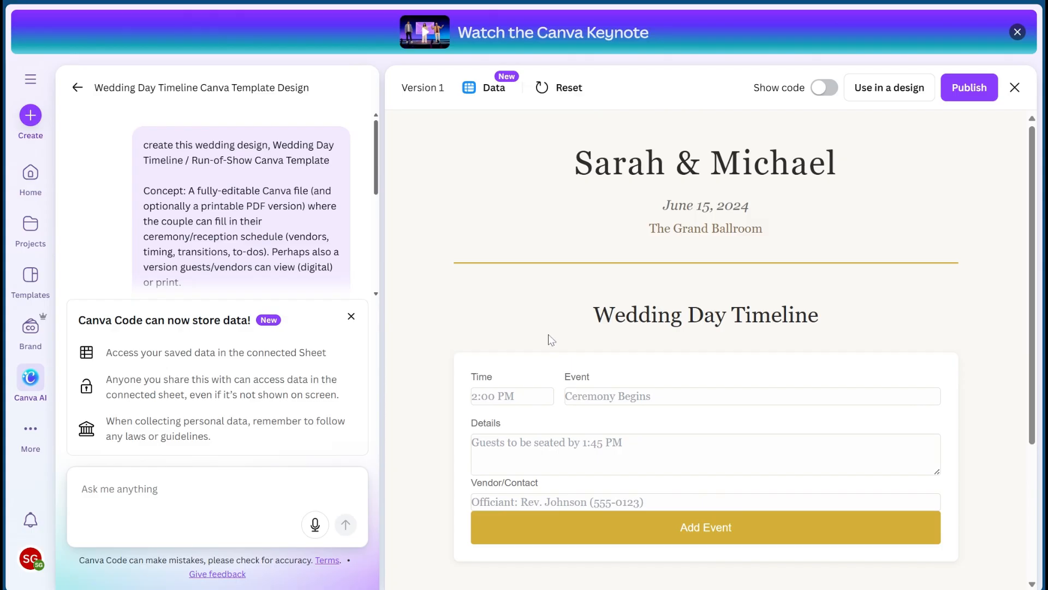
scroll(550, 340, "down", 3)
scroll(551, 339, "up", 3)
scroll(535, 285, "down", 5)
scroll(535, 284, "up", 5)
scroll(537, 224, "down", 1)
scroll(537, 223, "up", 1)
scroll(685, 186, "down", 1)
scroll(685, 186, "up", 1)
scroll(685, 186, "down", 1)
scroll(685, 186, "down", 1)
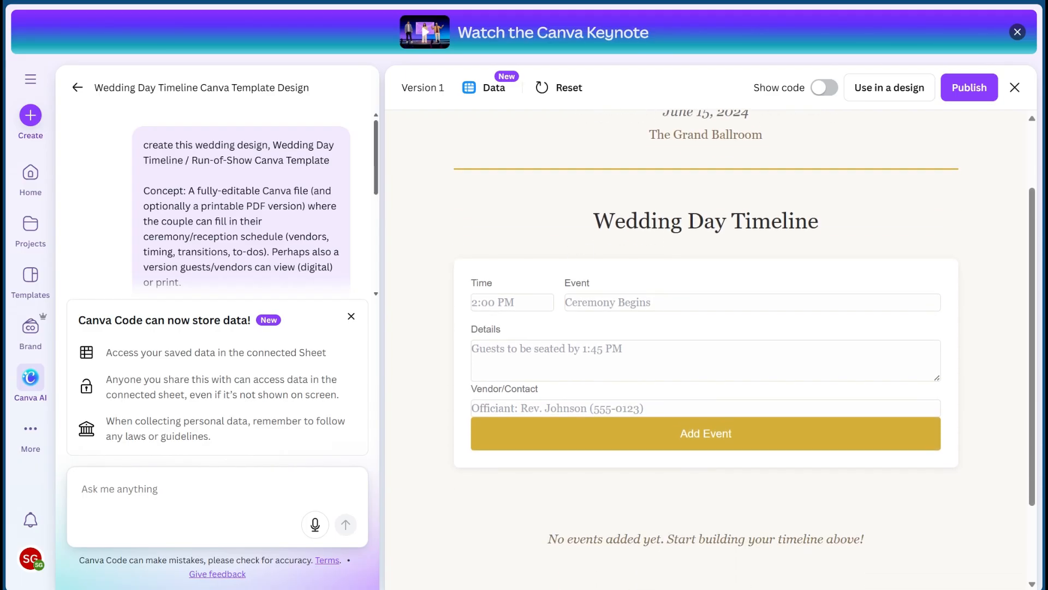
scroll(546, 265, "down", 1)
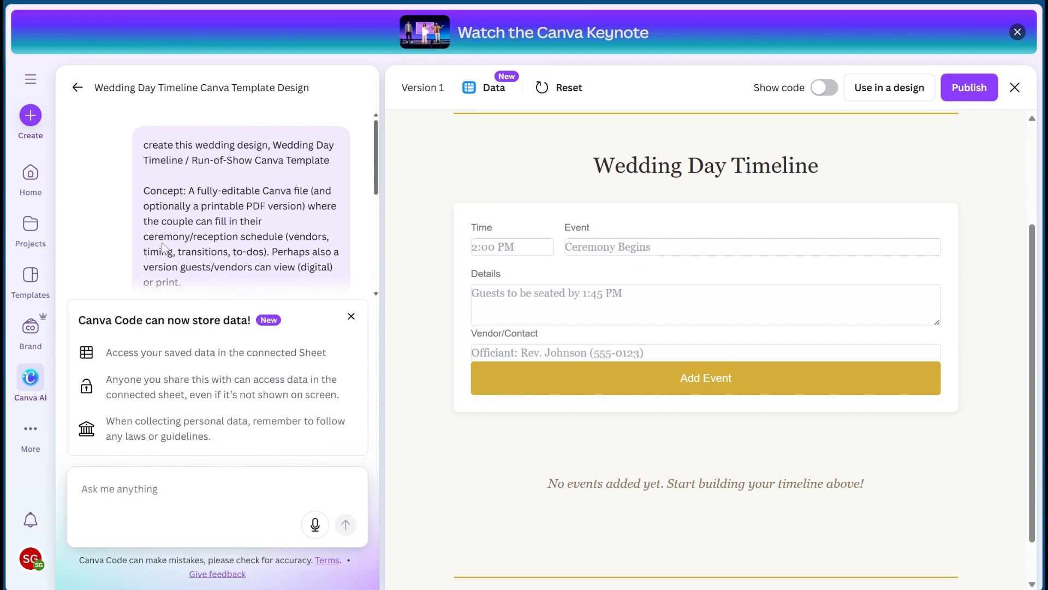
- Reread the full concept description in the chat prompt and the start of the AI's reply
scroll(163, 248, "down", 2)
scroll(212, 125, "up", 2)
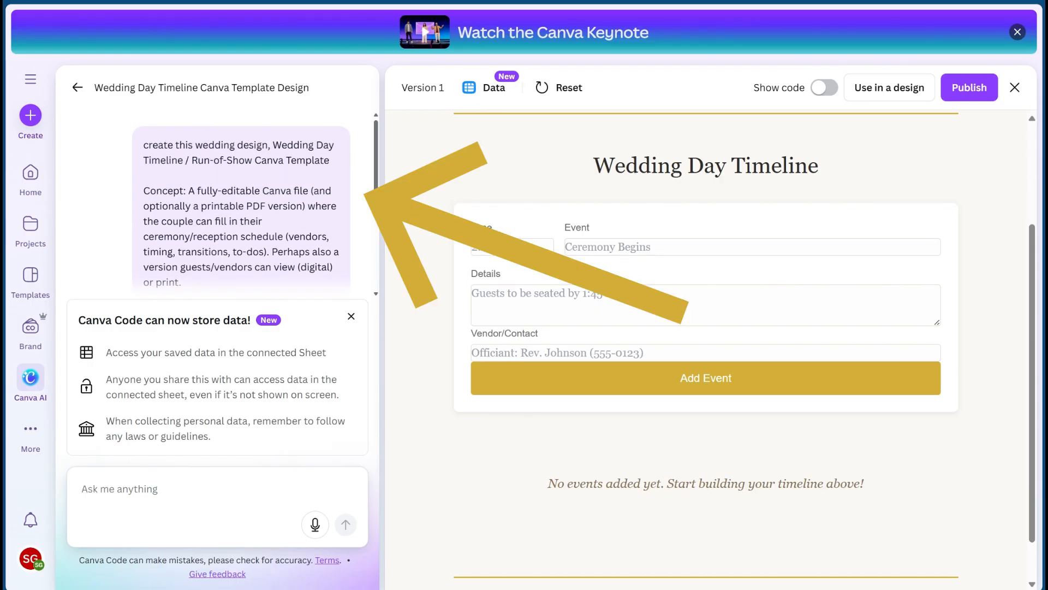
scroll(240, 199, "down", 1)
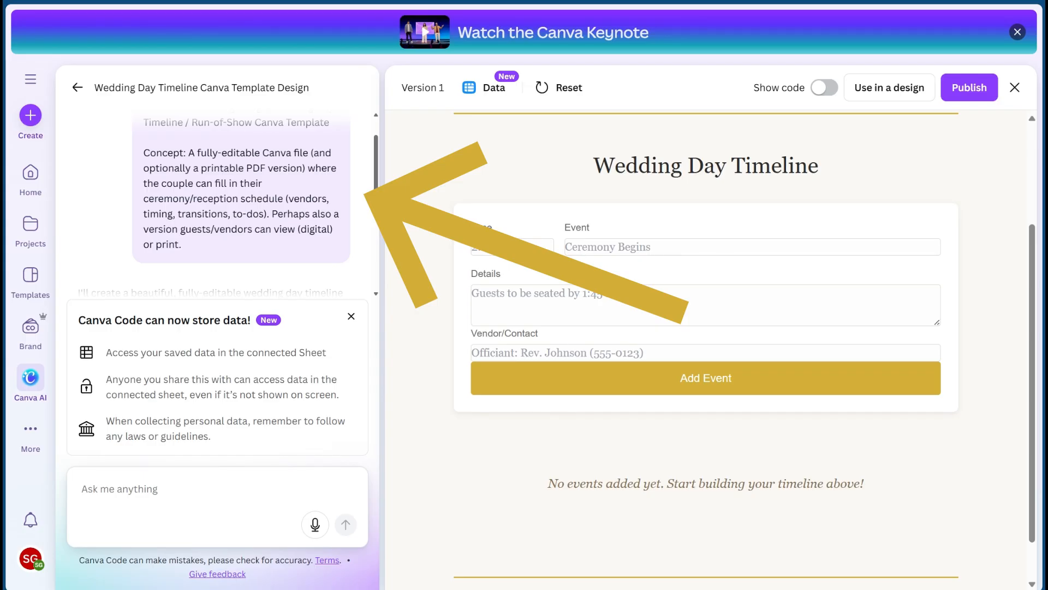
scroll(271, 192, "down", 1)
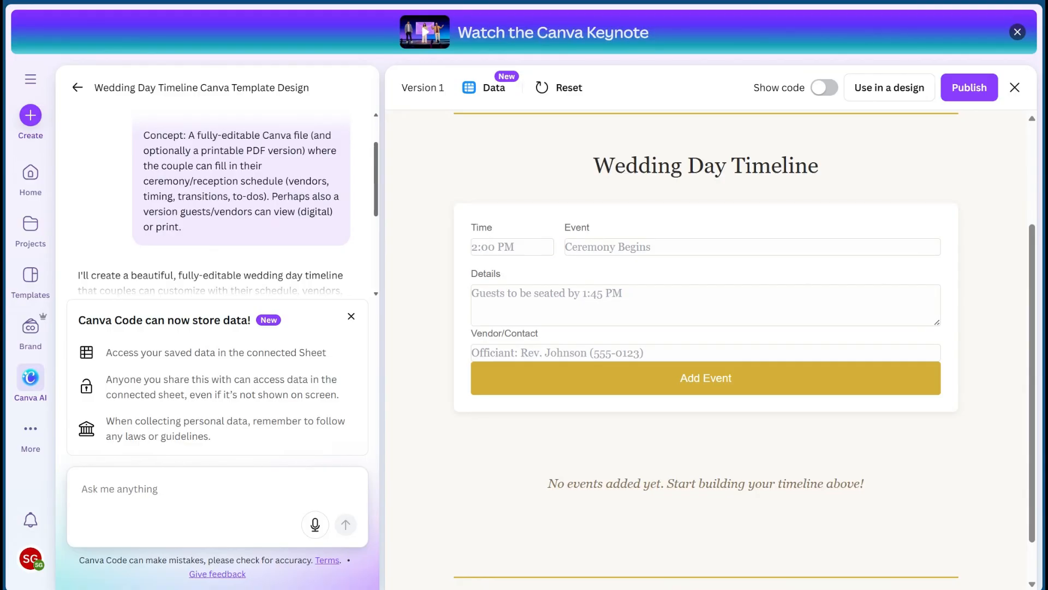
scroll(240, 205, "down", 3)
scroll(240, 205, "up", 4)
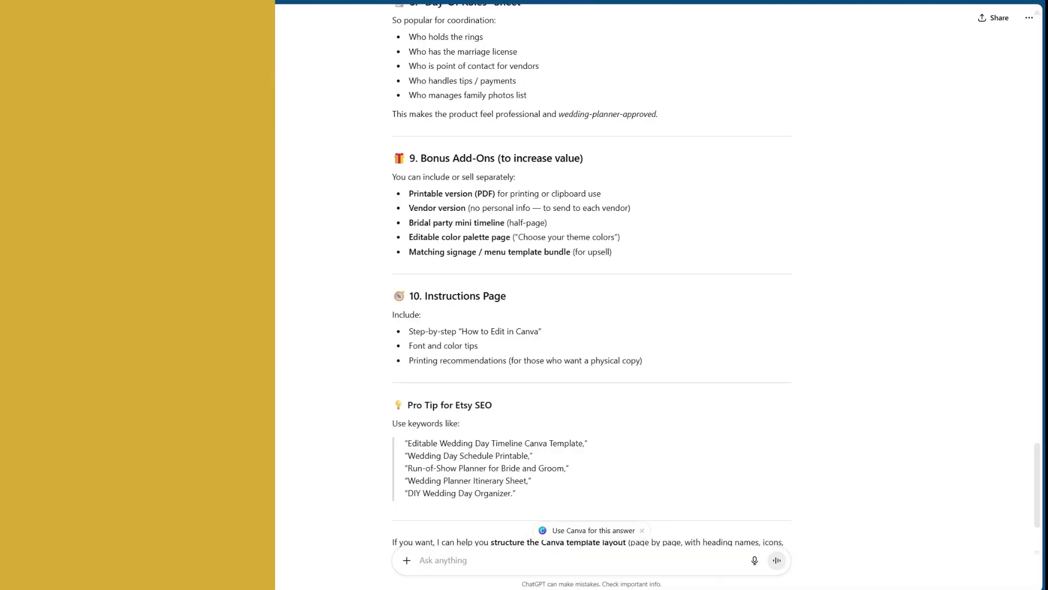
- Switch to the ChatGPT answer on the wedding timeline template and copy sections 2 Morning Prep through 8 "Day-Of Roles" Sheet
scroll(554, 182, "up", 20)
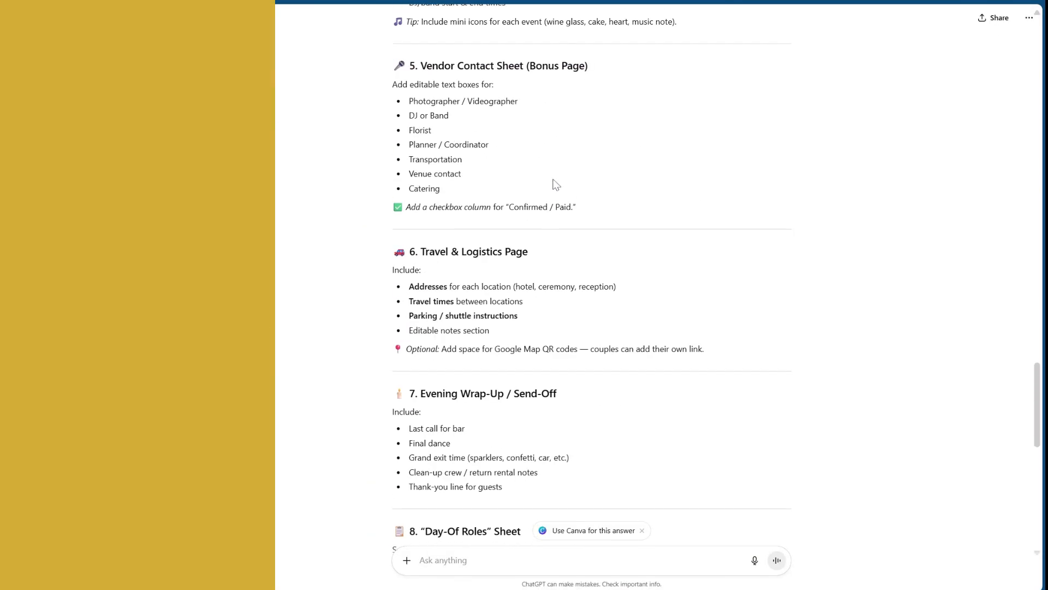
scroll(554, 182, "up", 20)
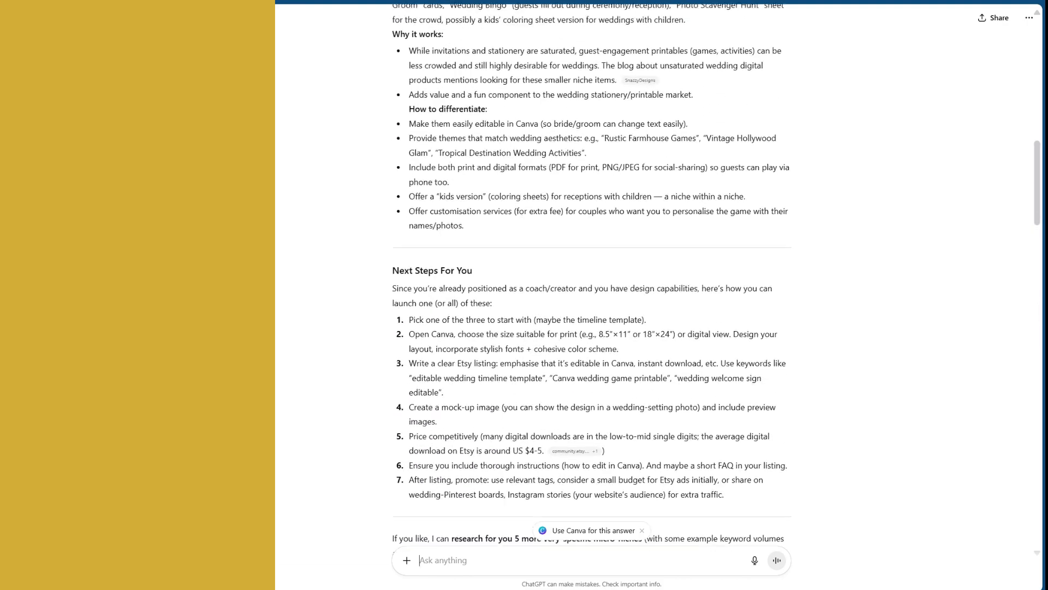
scroll(591, 274, "down", 15)
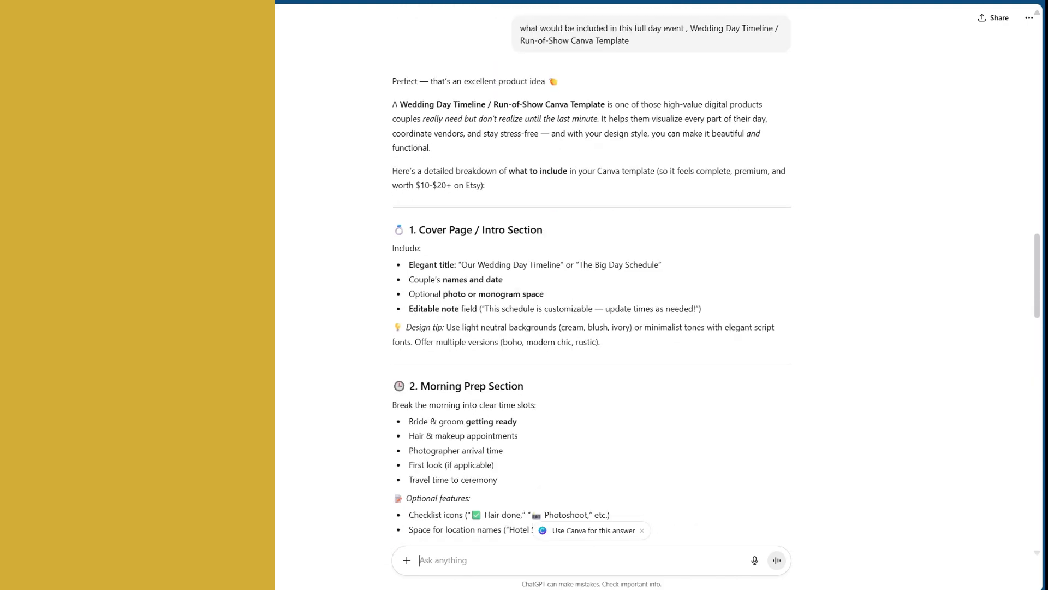
scroll(592, 274, "down", 2)
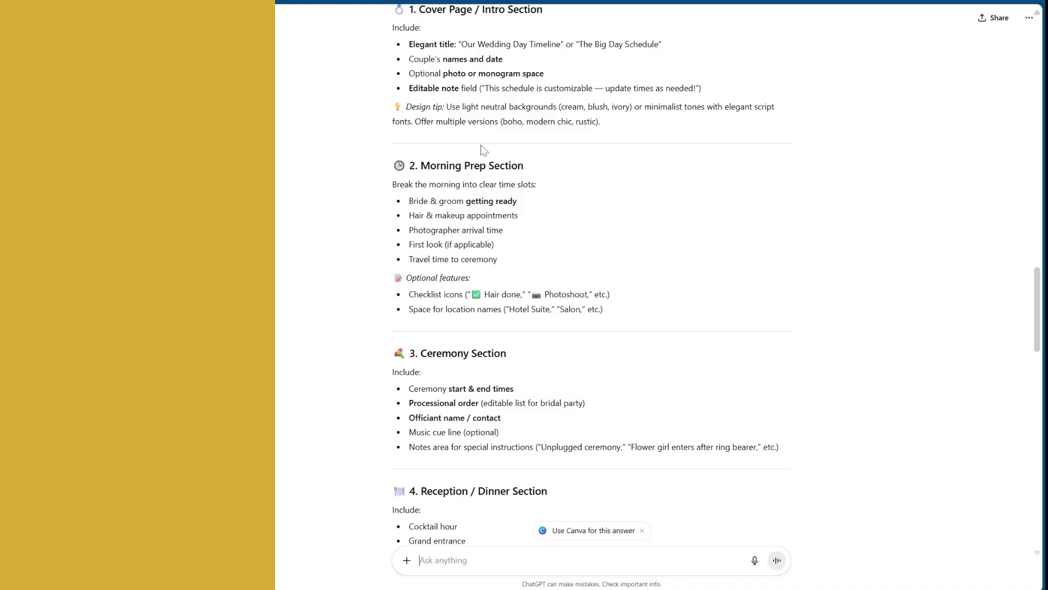
scroll(483, 150, "up", 4)
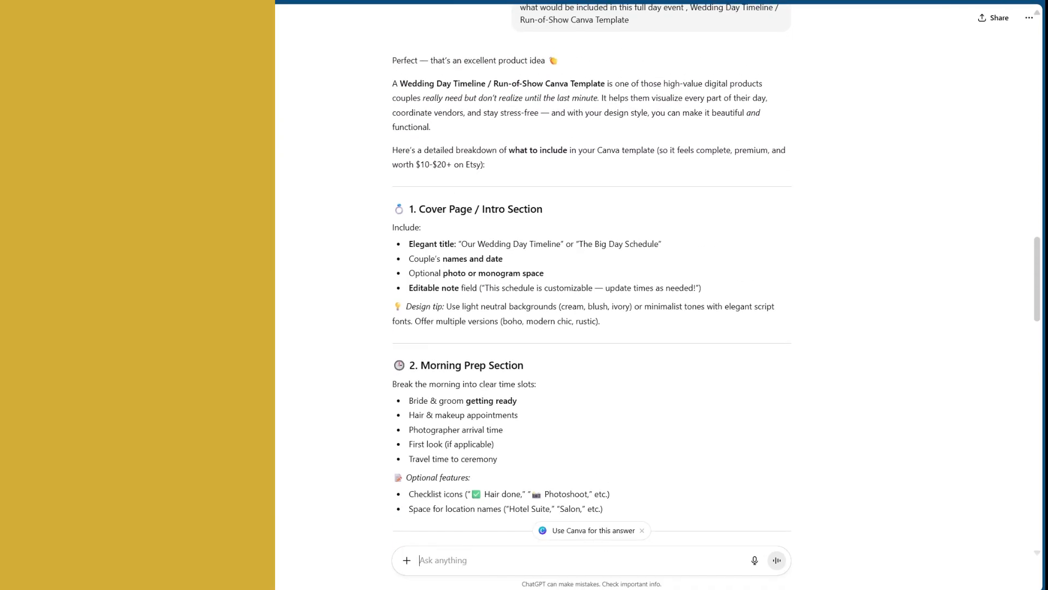
scroll(591, 274, "down", 4)
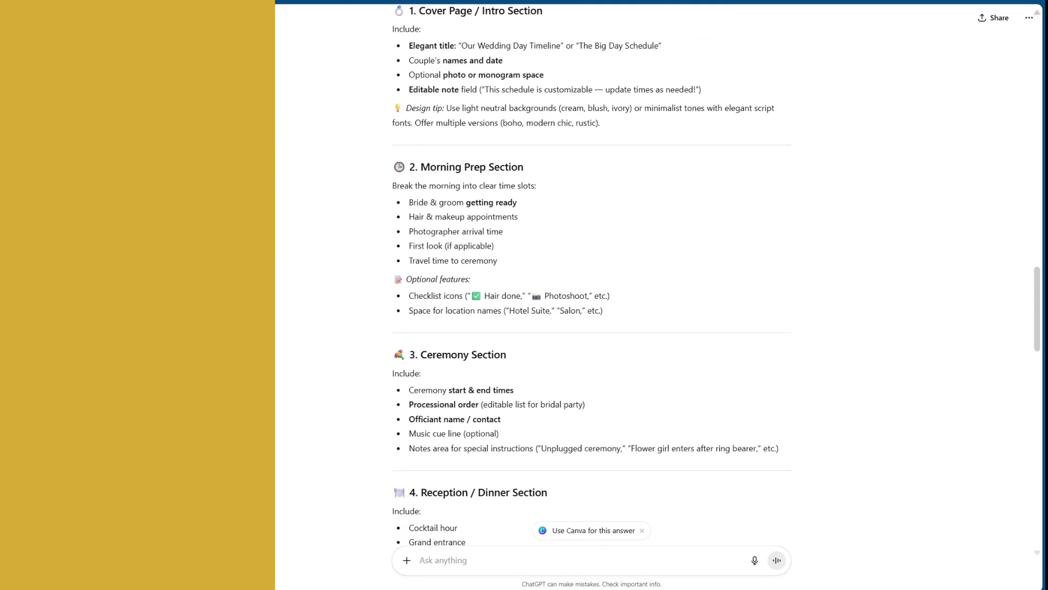
scroll(591, 274, "down", 1)
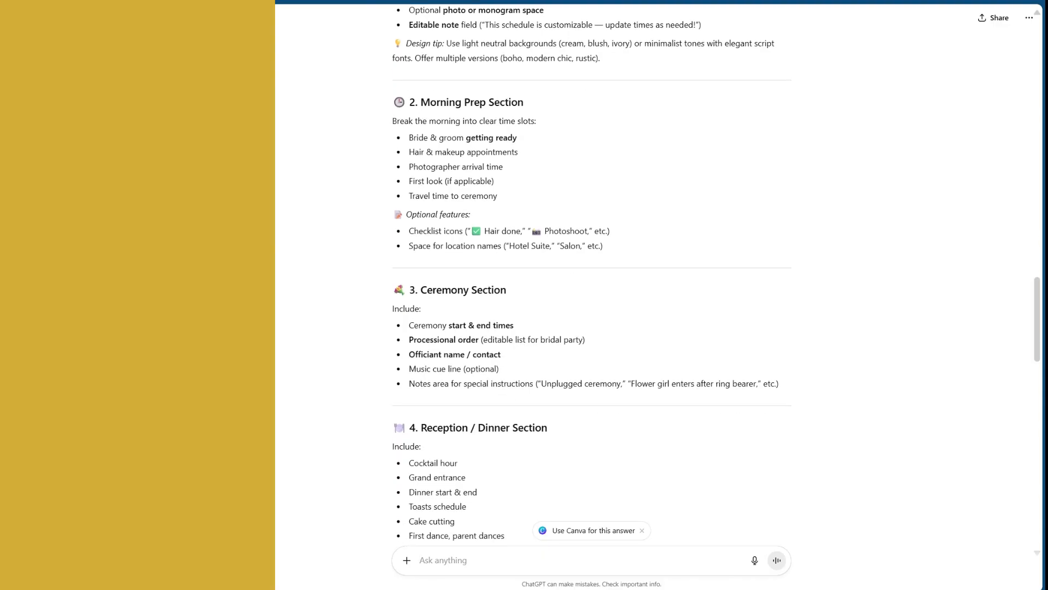
left_click_drag(407, 102, 543, 279)
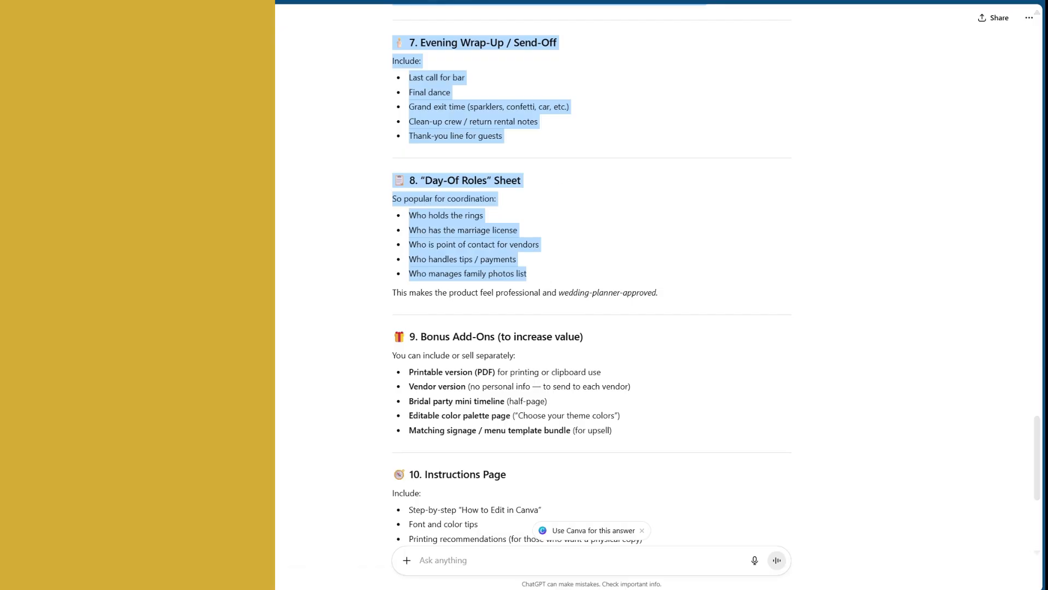
- Return to the Canva AI chat and submit "add these details," followed by the copied wedding section breakdown
key("ctrl+Tab")
left_click(290, 489)
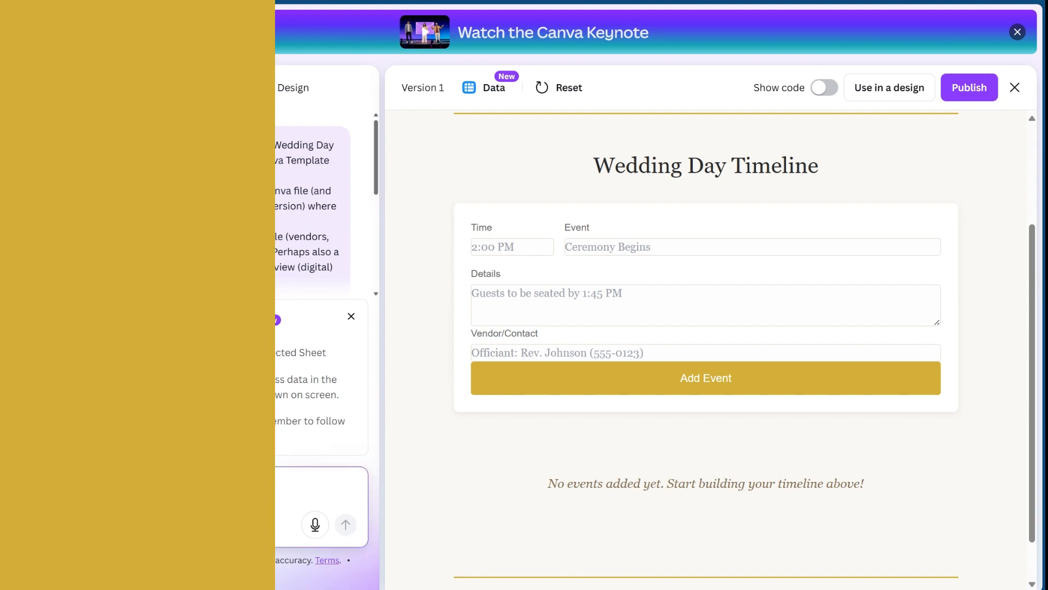
key("ctrl+v")
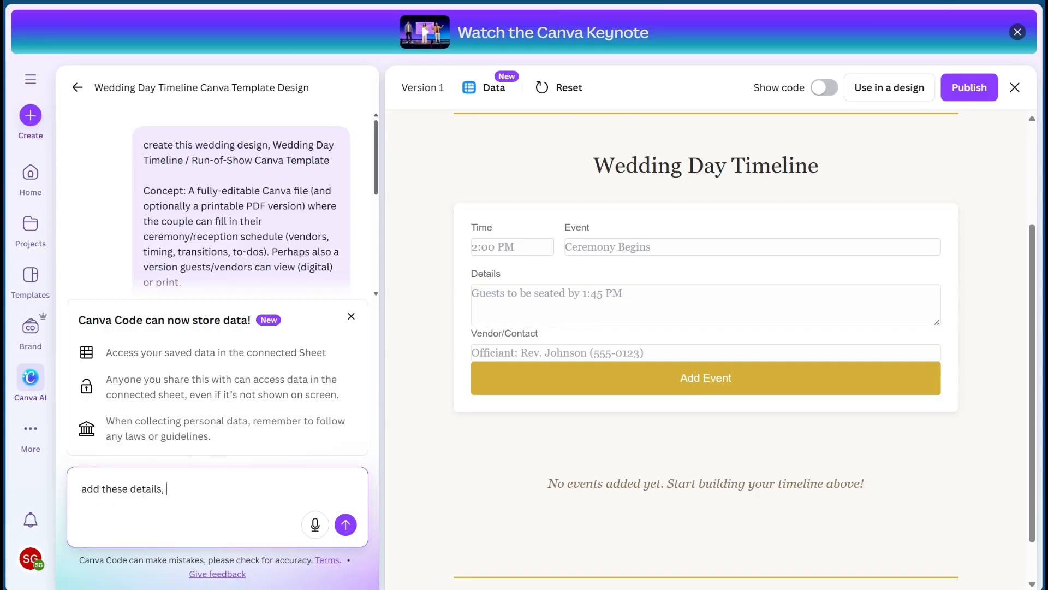
type("details,")
key("ctrl+v")
left_click(346, 525)
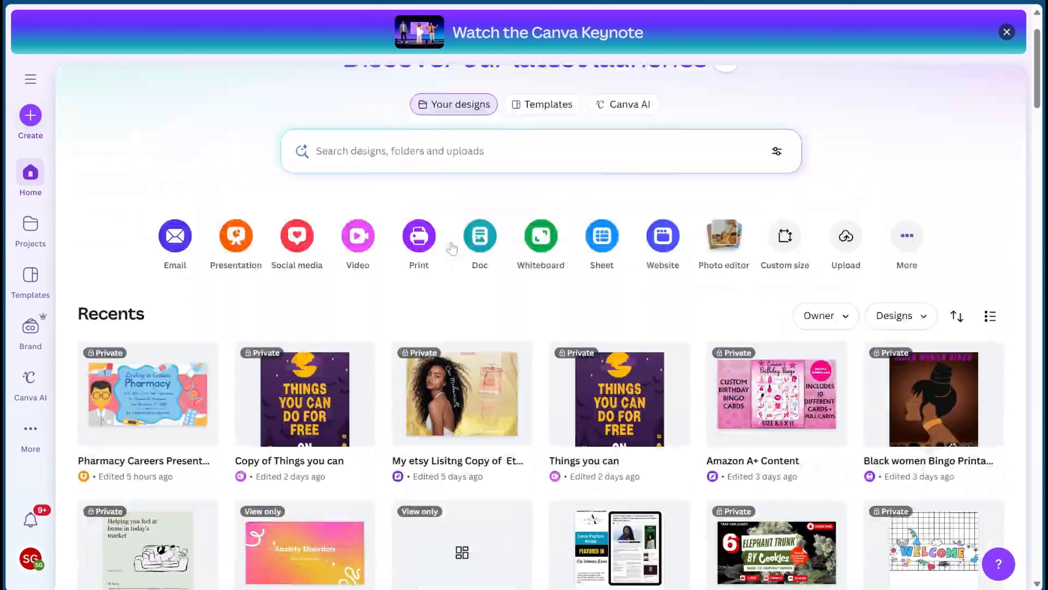
- Open Canva AI from the Canva home page and choose the Code option
scroll(452, 249, "up", 2)
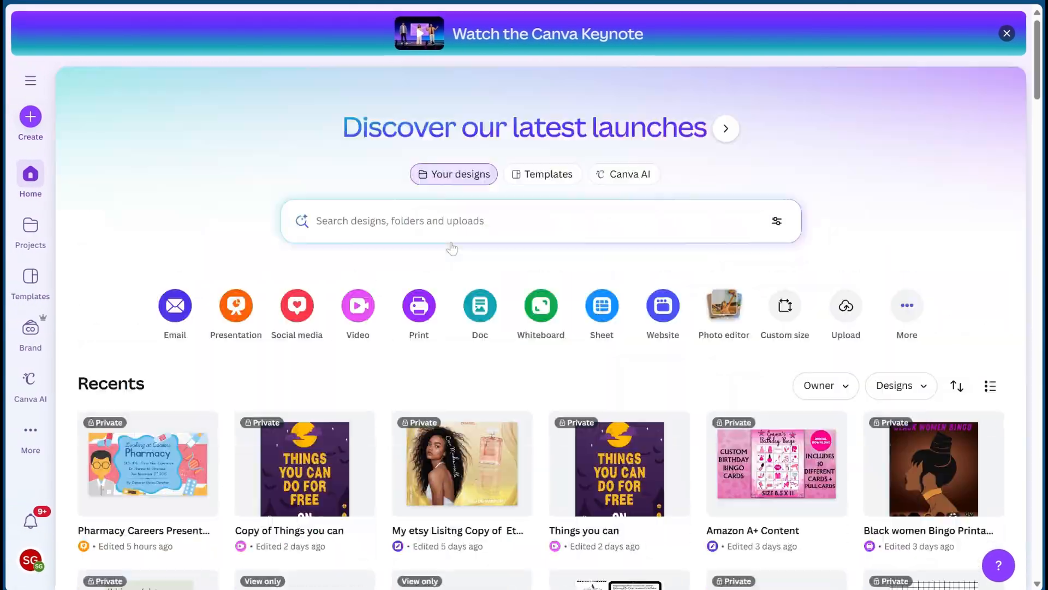
left_click(633, 173)
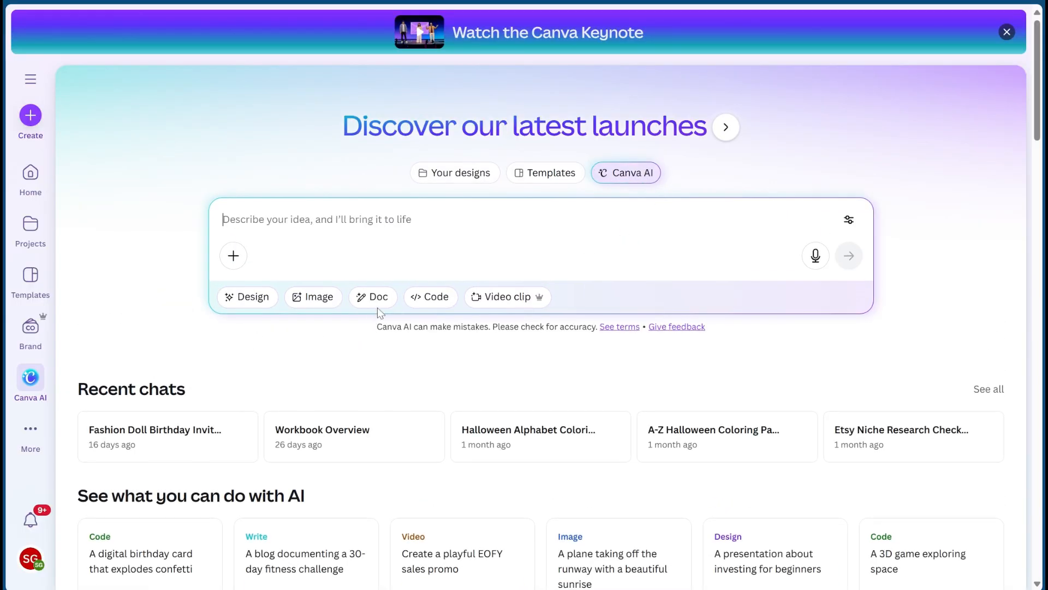
left_click(431, 297)
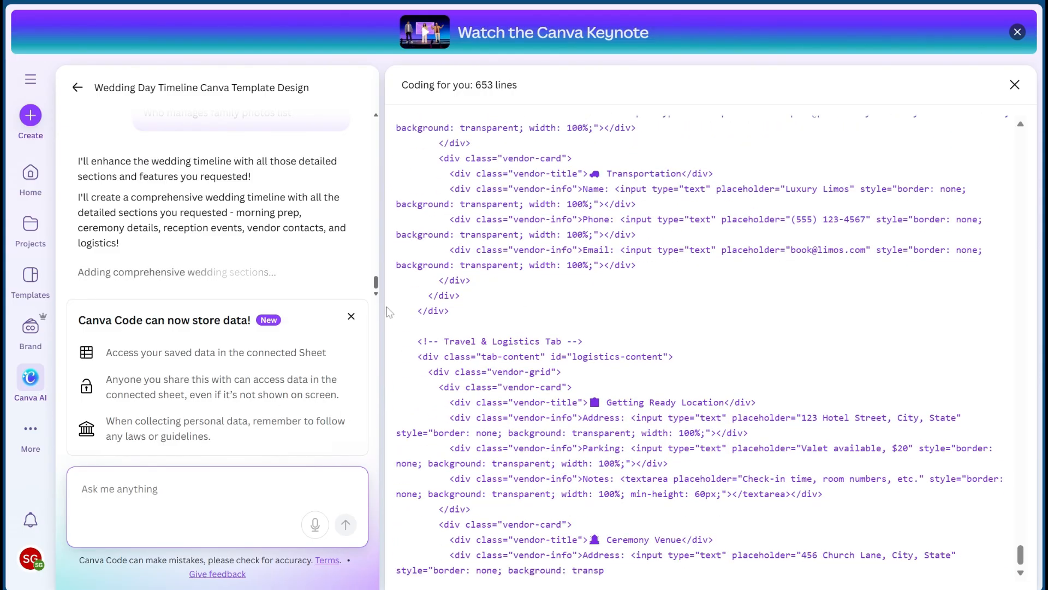
- Examine the generated Version 2 timeline page, including its section tabs, quick-add cards and event form with icon choices
scroll(252, 158, "up", 1)
scroll(251, 157, "up", 2)
scroll(252, 158, "down", 3)
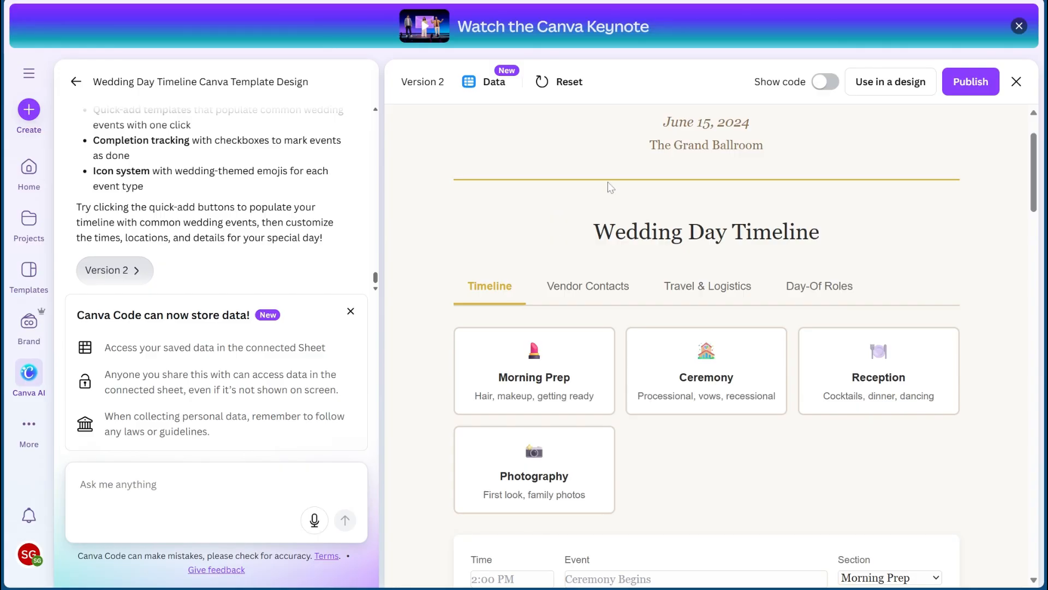
scroll(636, 199, "up", 2)
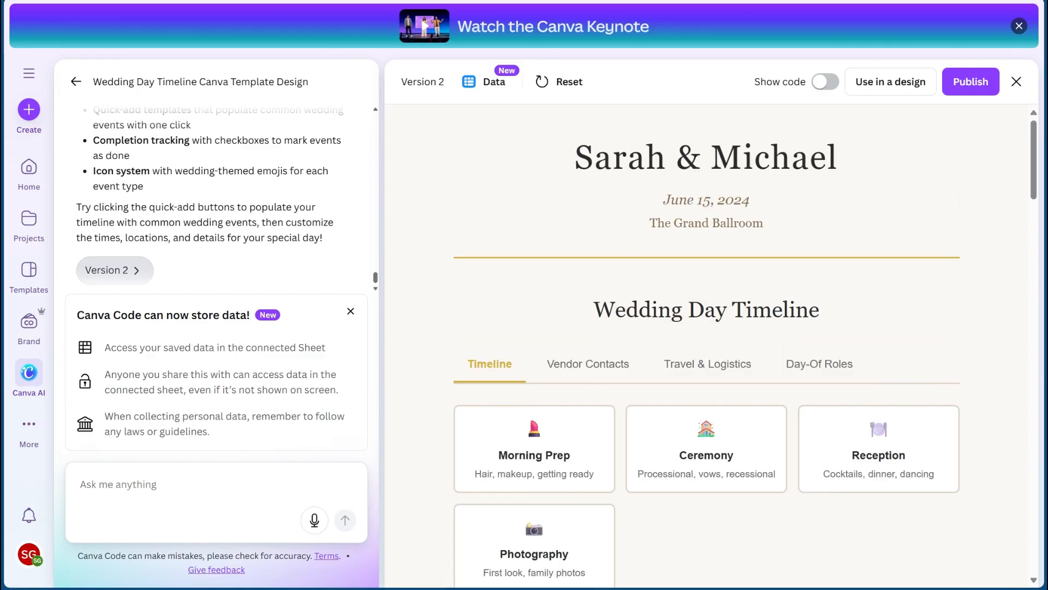
scroll(691, 237, "down", 4)
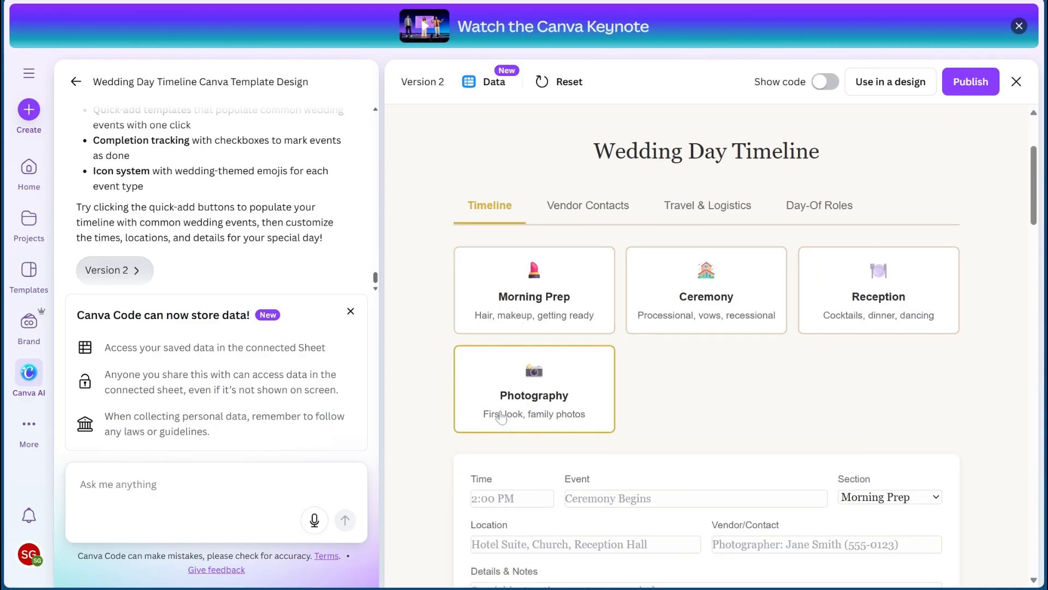
scroll(501, 418, "down", 5)
scroll(501, 417, "down", 2)
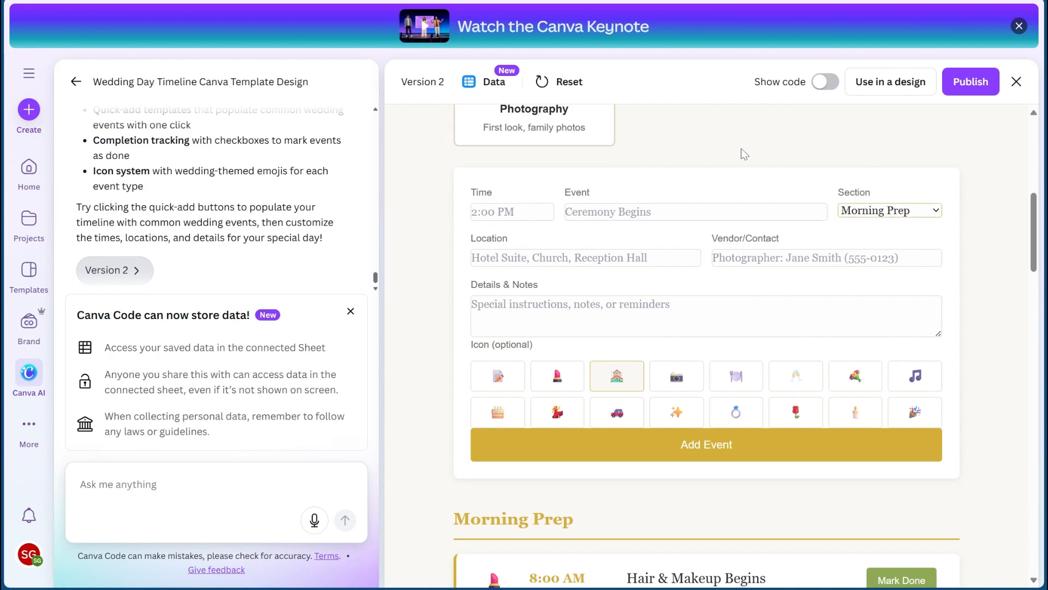
scroll(508, 243, "down", 4)
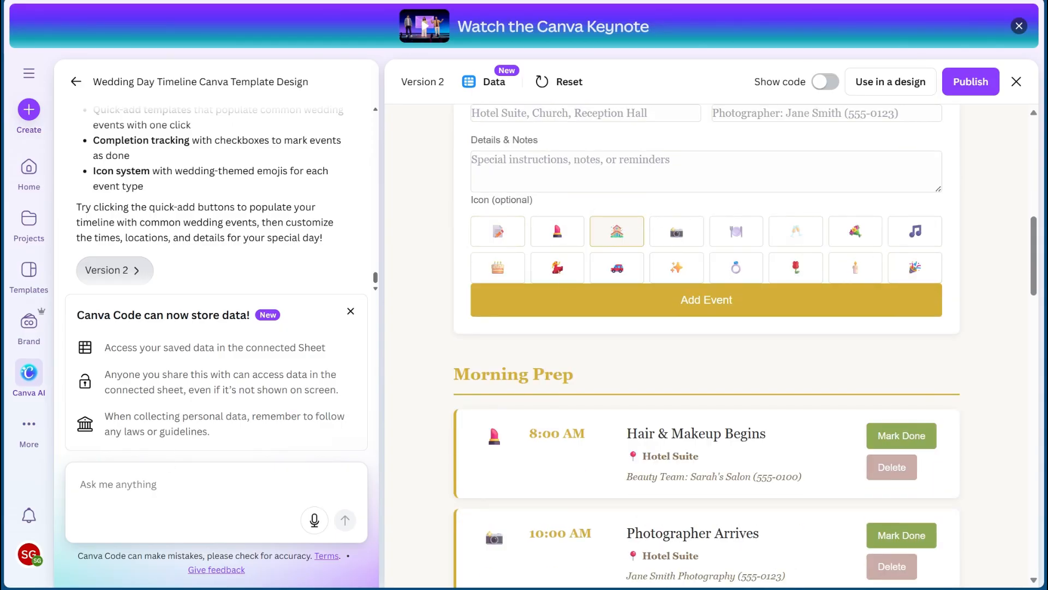
- Look through the Morning Prep schedule entries, checking their times, locations and vendor details
scroll(651, 232, "down", 5)
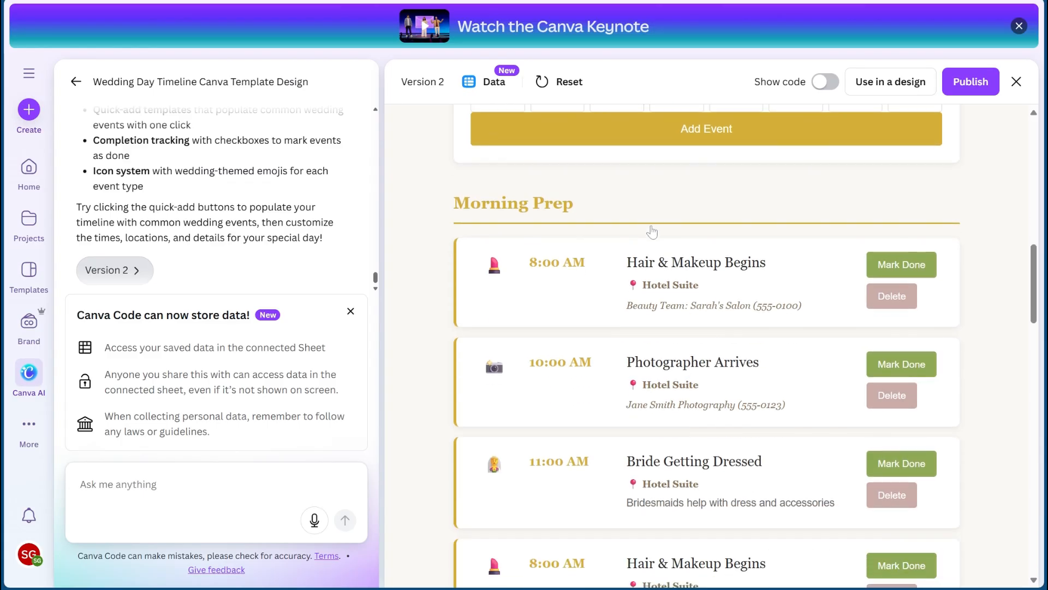
scroll(492, 350, "down", 3)
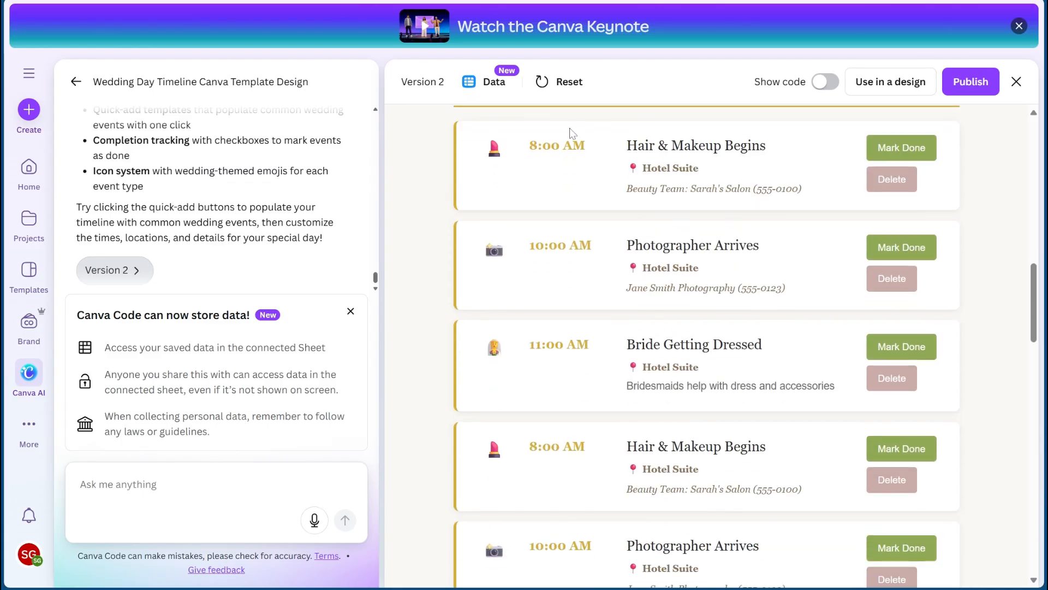
scroll(612, 210, "up", 1)
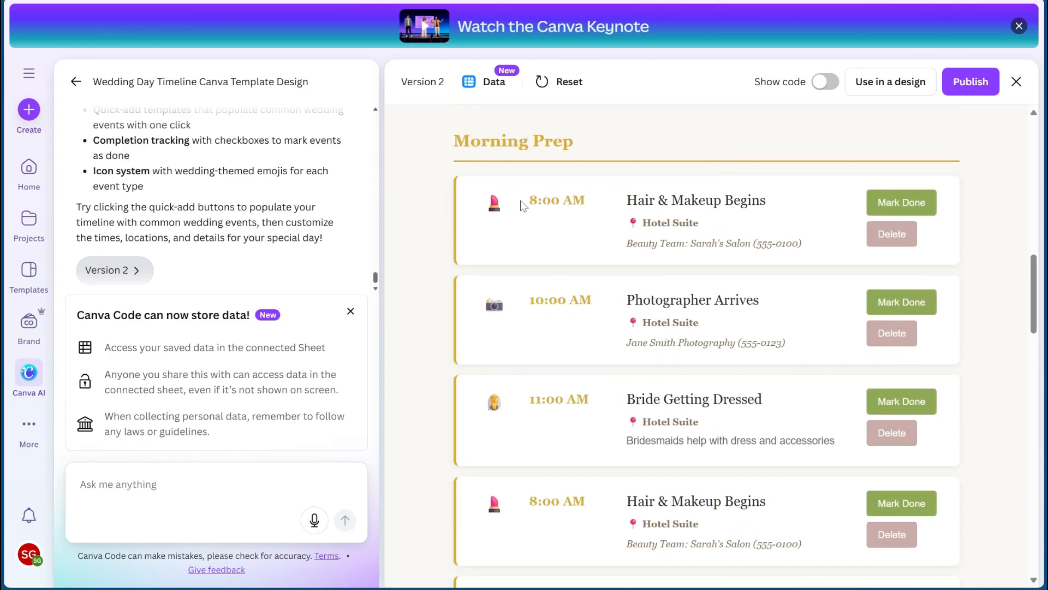
scroll(634, 183, "down", 1)
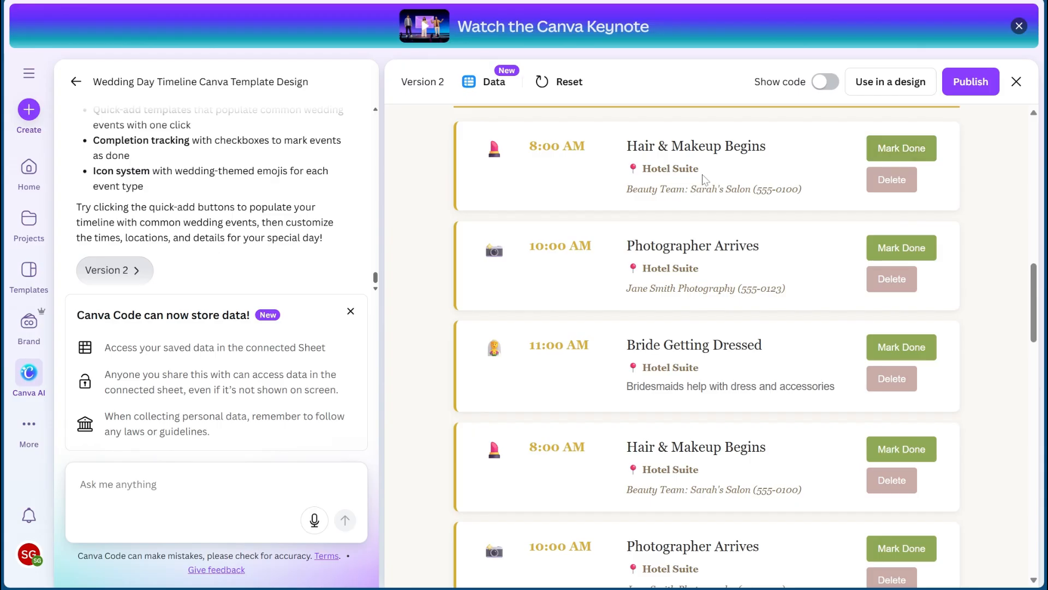
scroll(709, 181, "down", 2)
scroll(652, 189, "down", 1)
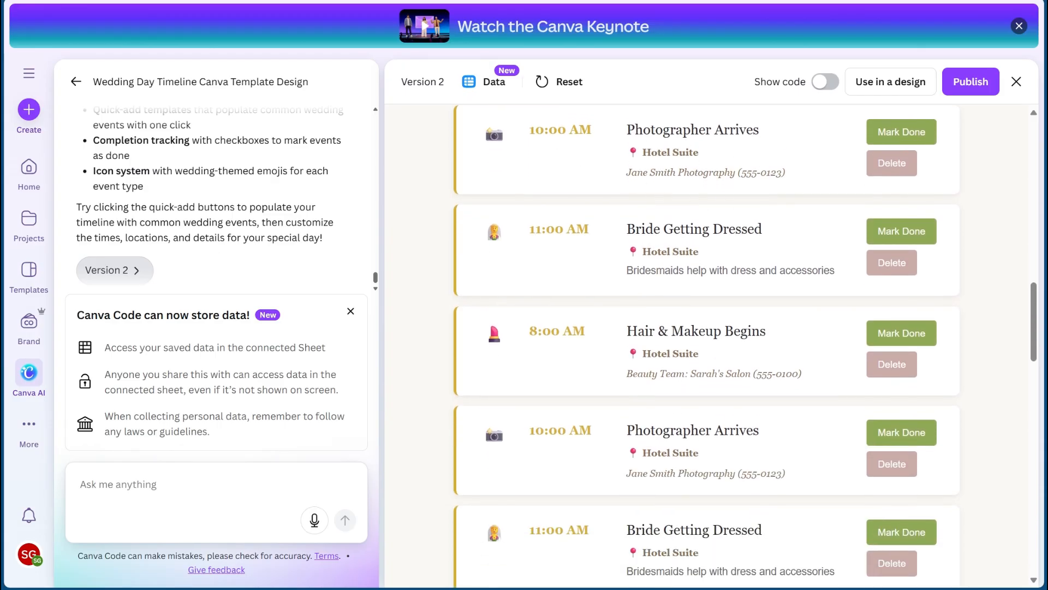
scroll(666, 168, "down", 1)
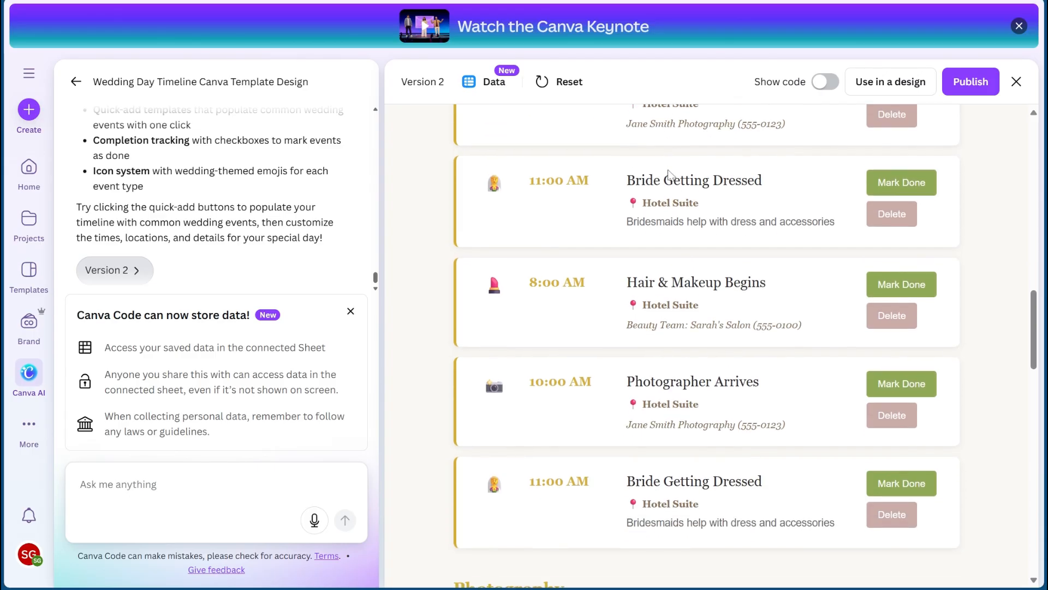
- Look through the Photography, Ceremony, Reception and Evening schedule entries, checking their times, locations and notes
scroll(678, 194, "down", 3)
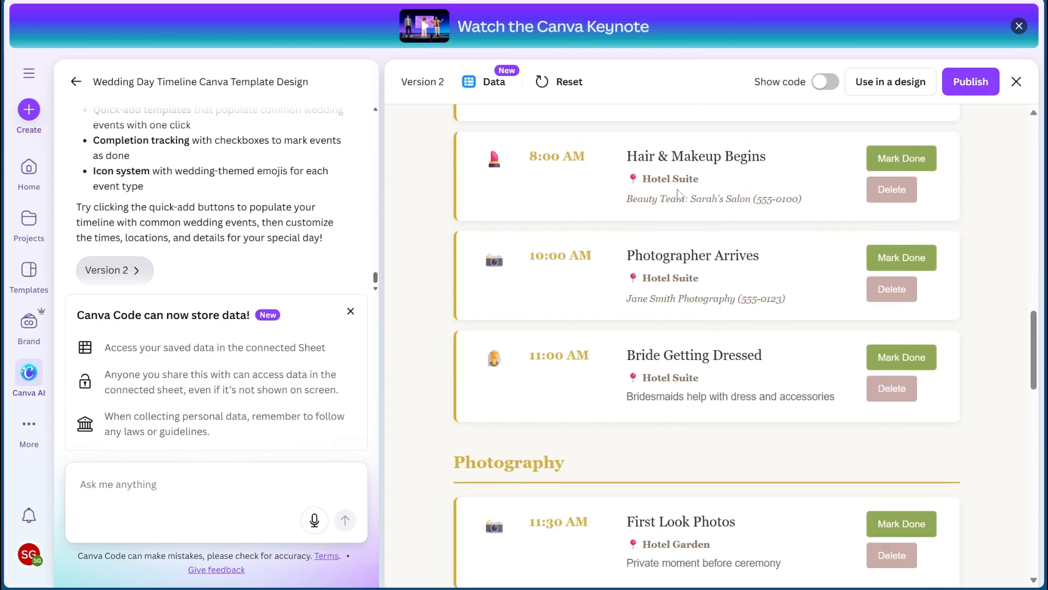
scroll(706, 344, "up", 8)
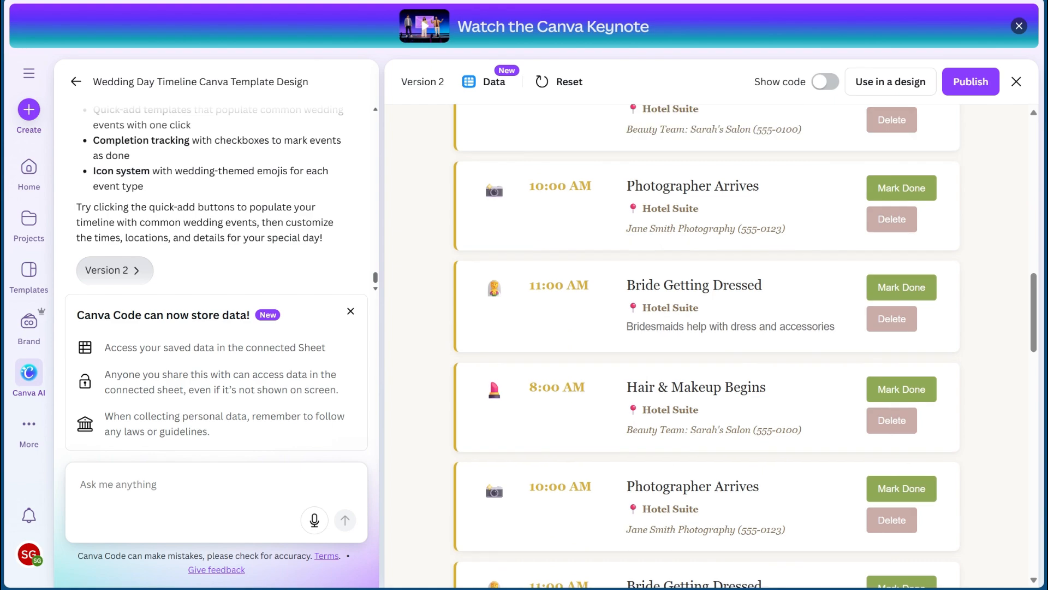
scroll(672, 287, "down", 7)
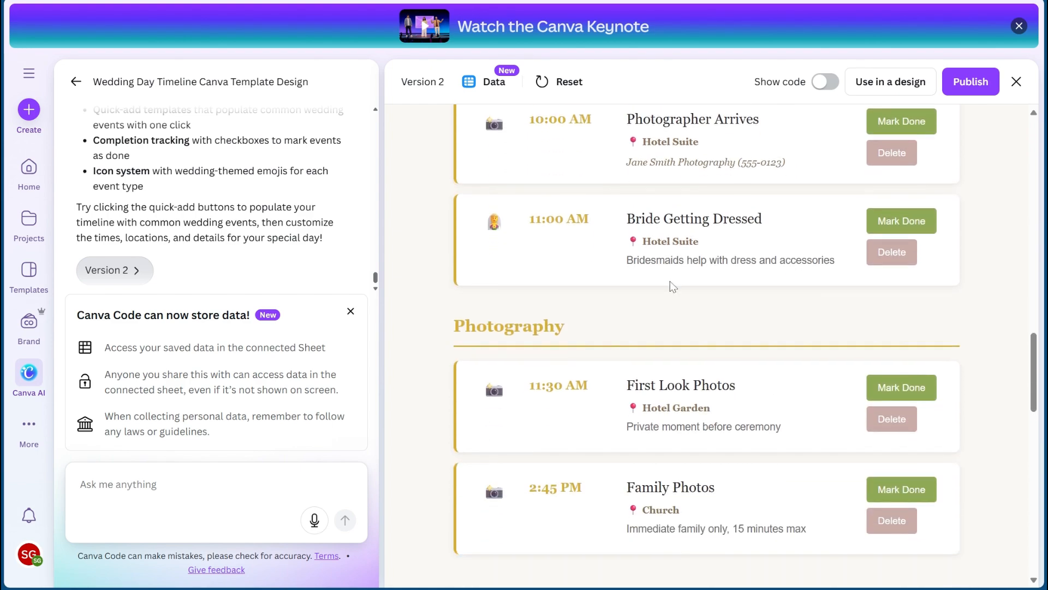
scroll(677, 301, "down", 2)
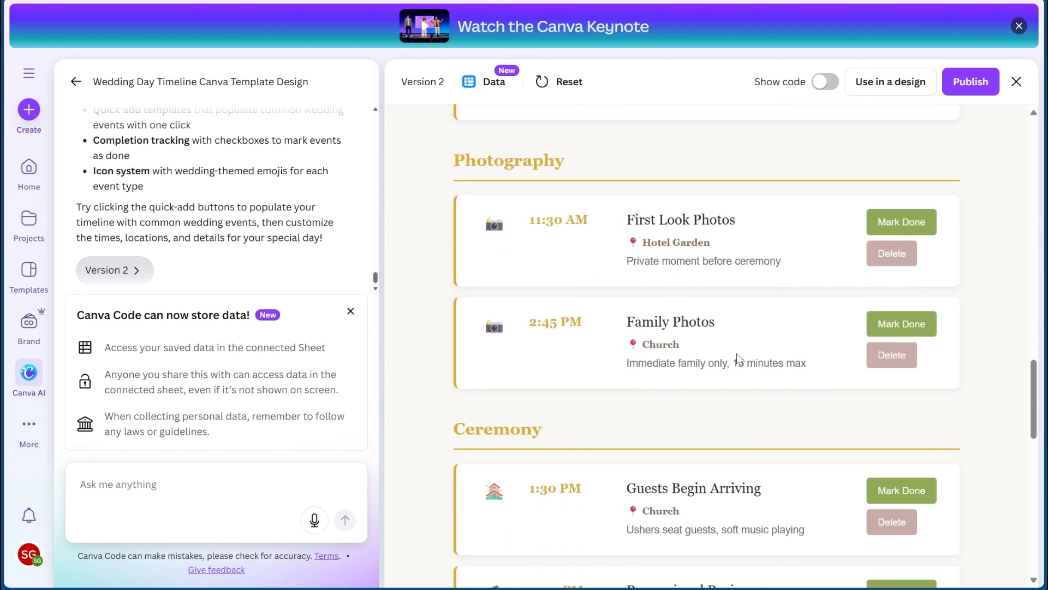
scroll(740, 360, "down", 1)
scroll(737, 358, "down", 1)
scroll(686, 321, "down", 2)
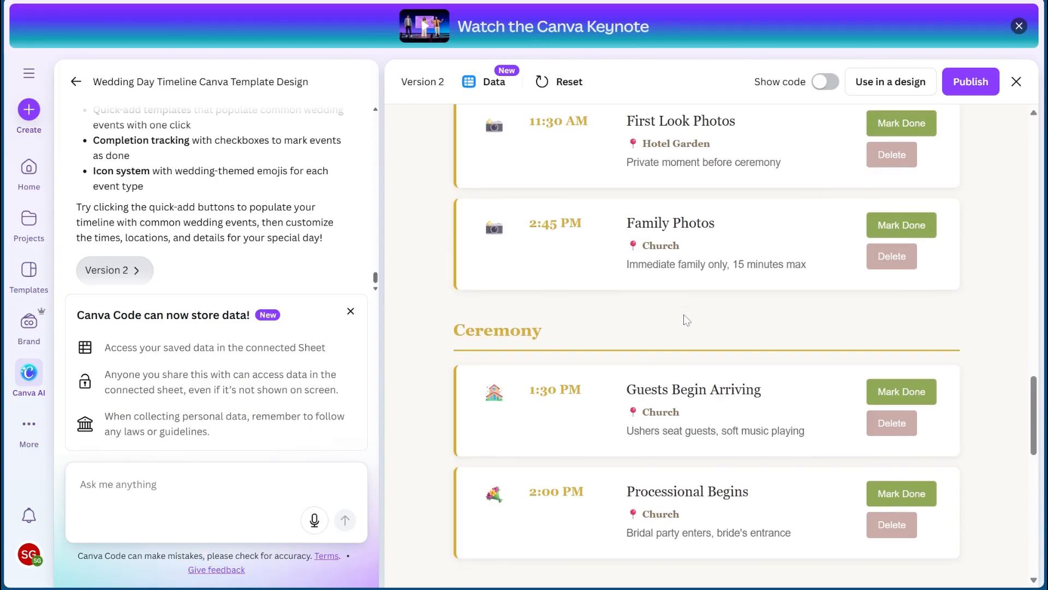
scroll(684, 319, "down", 1)
scroll(654, 253, "down", 4)
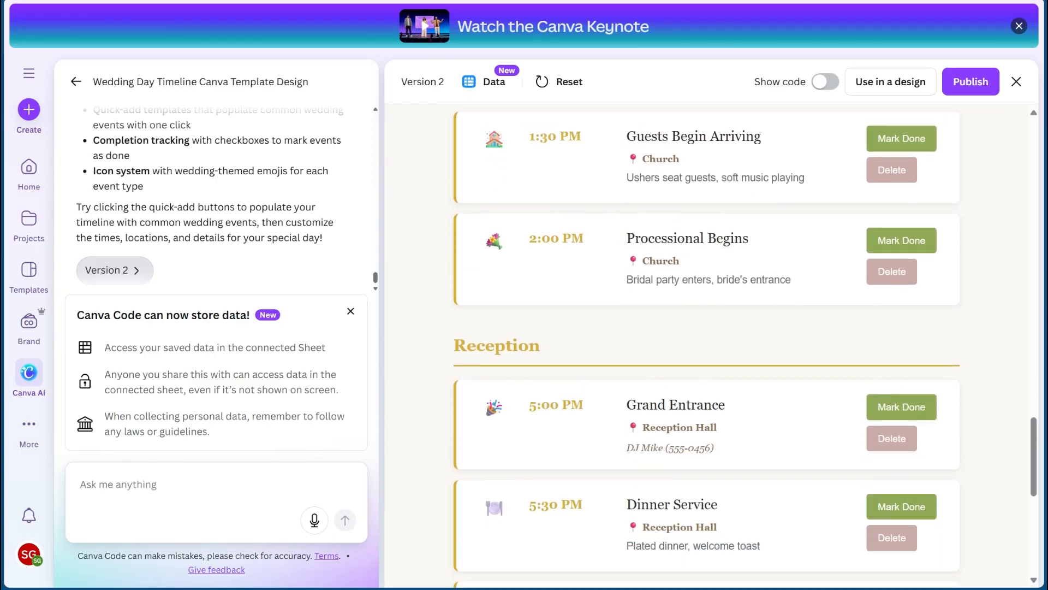
scroll(655, 254, "down", 1)
scroll(656, 254, "down", 2)
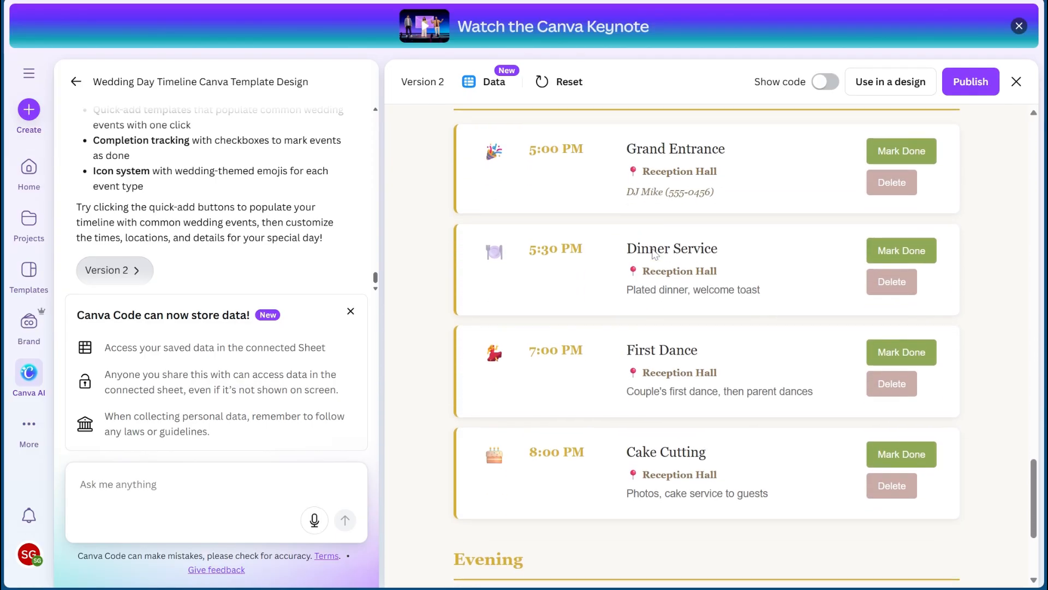
scroll(655, 254, "down", 1)
scroll(622, 426, "down", 3)
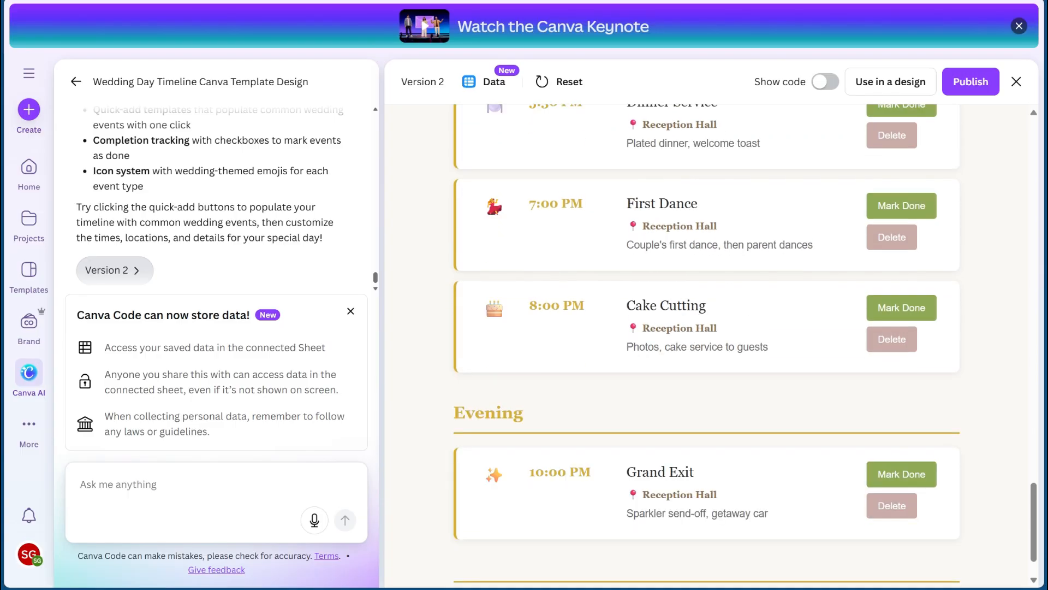
scroll(731, 313, "up", 20)
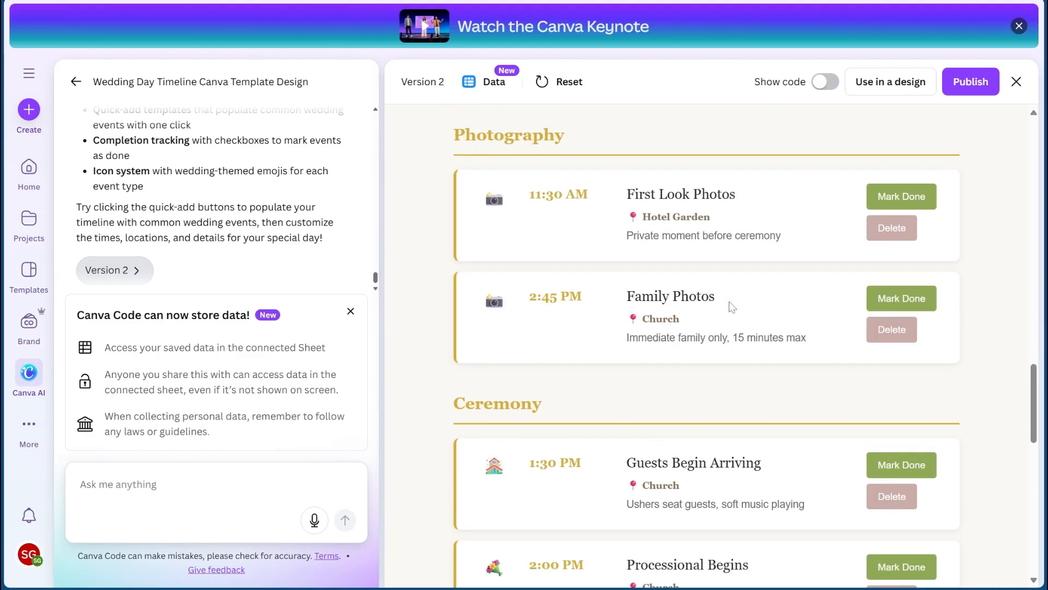
- Open the Vendor Contacts section and examine its vendor cards for name, phone and email details
scroll(731, 306, "up", 10)
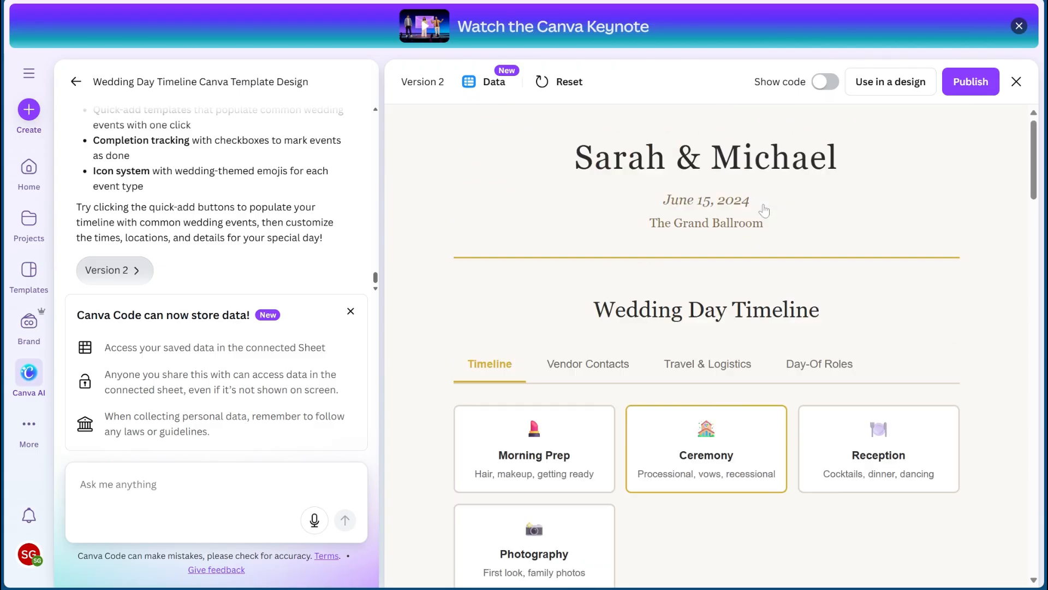
left_click(593, 362)
scroll(562, 277, "down", 4)
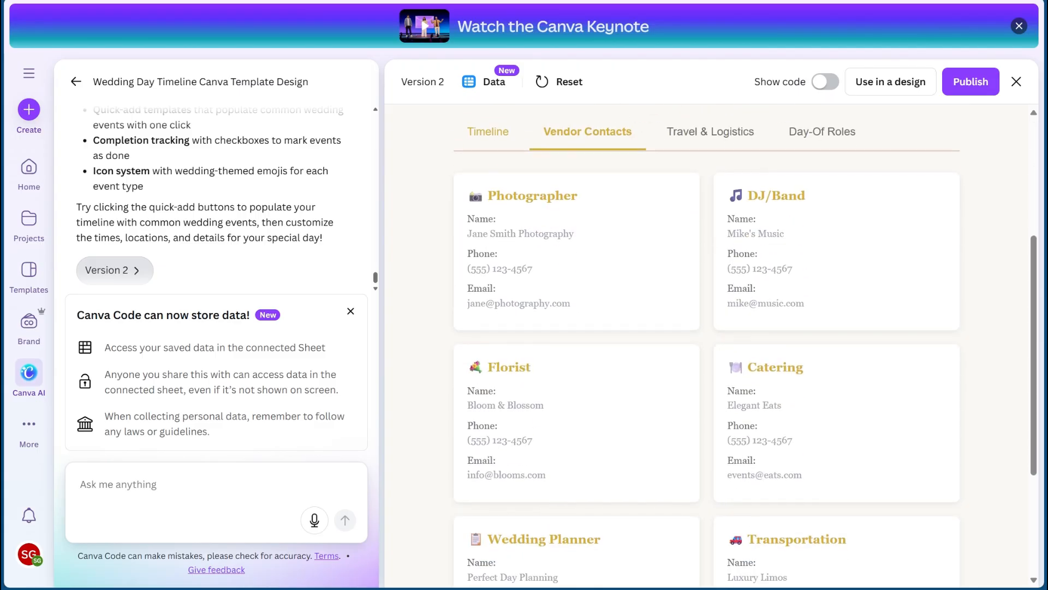
scroll(581, 290, "down", 3)
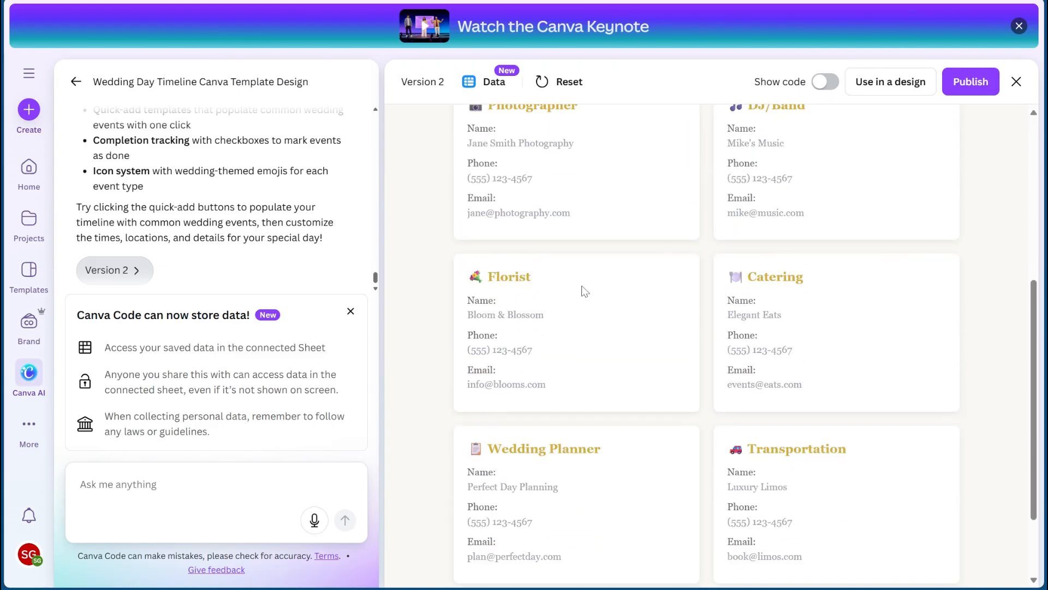
scroll(585, 291, "up", 6)
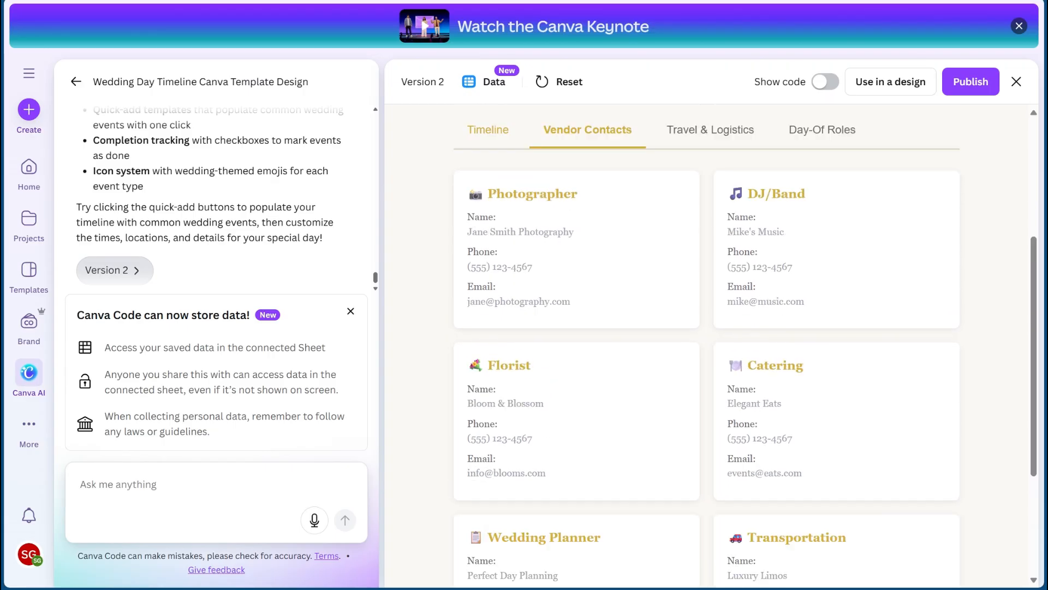
scroll(541, 350, "down", 2)
scroll(541, 350, "down", 2)
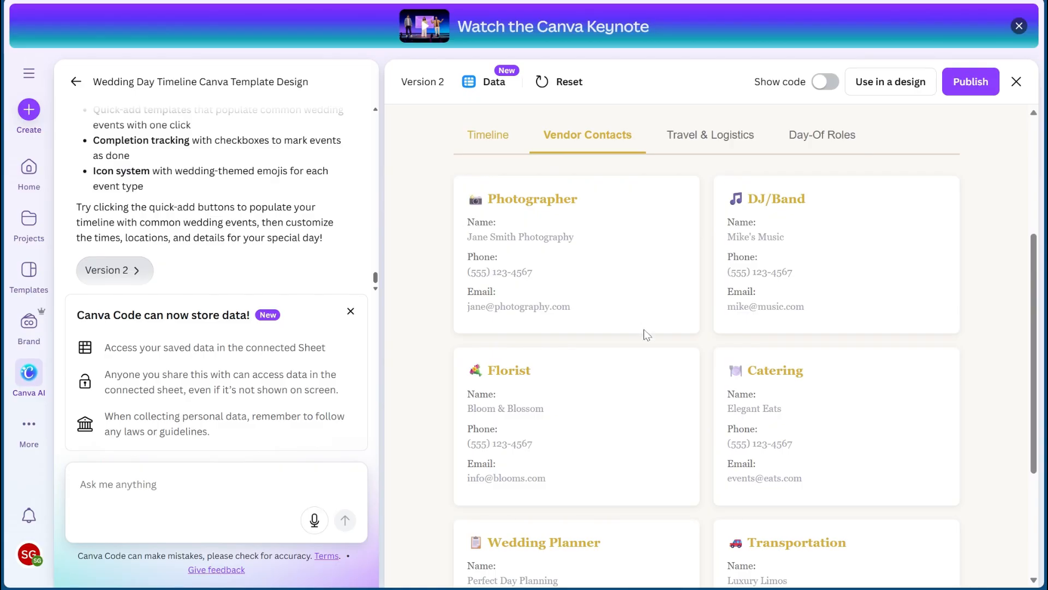
scroll(646, 343, "down", 3)
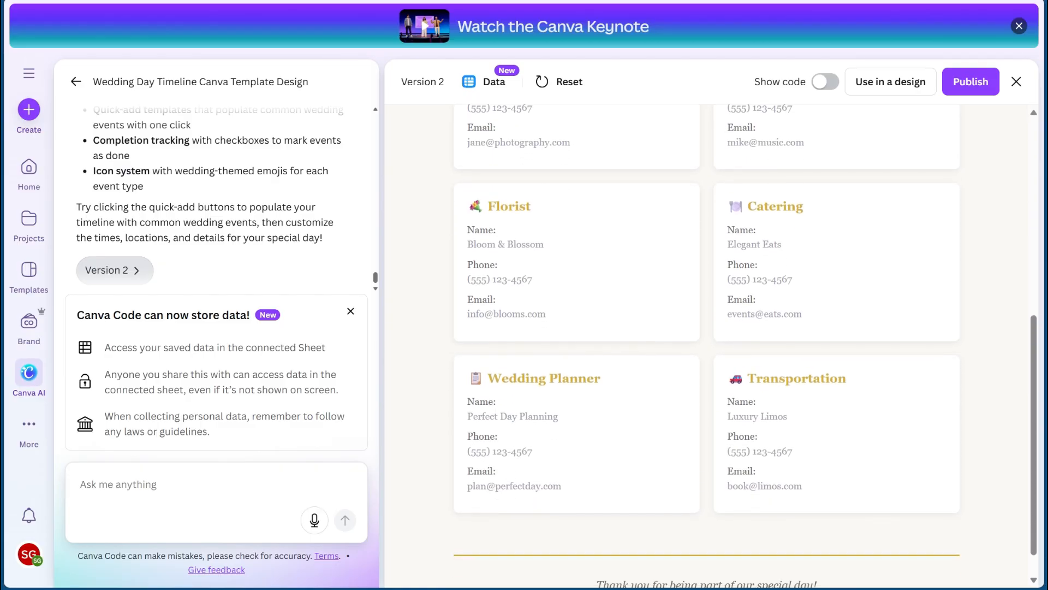
scroll(646, 343, "up", 3)
scroll(651, 426, "down", 4)
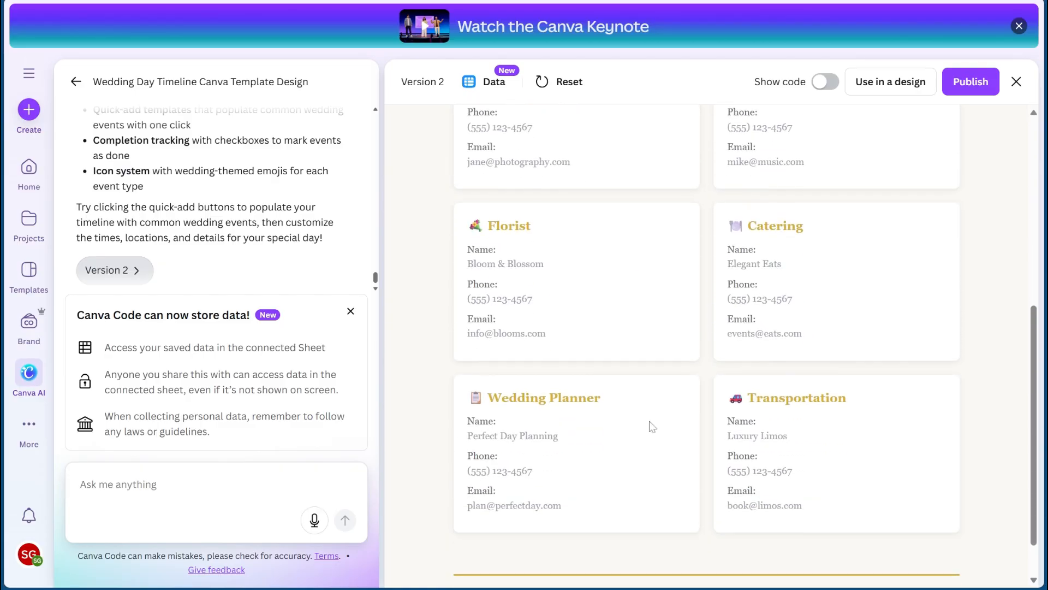
scroll(539, 363, "up", 3)
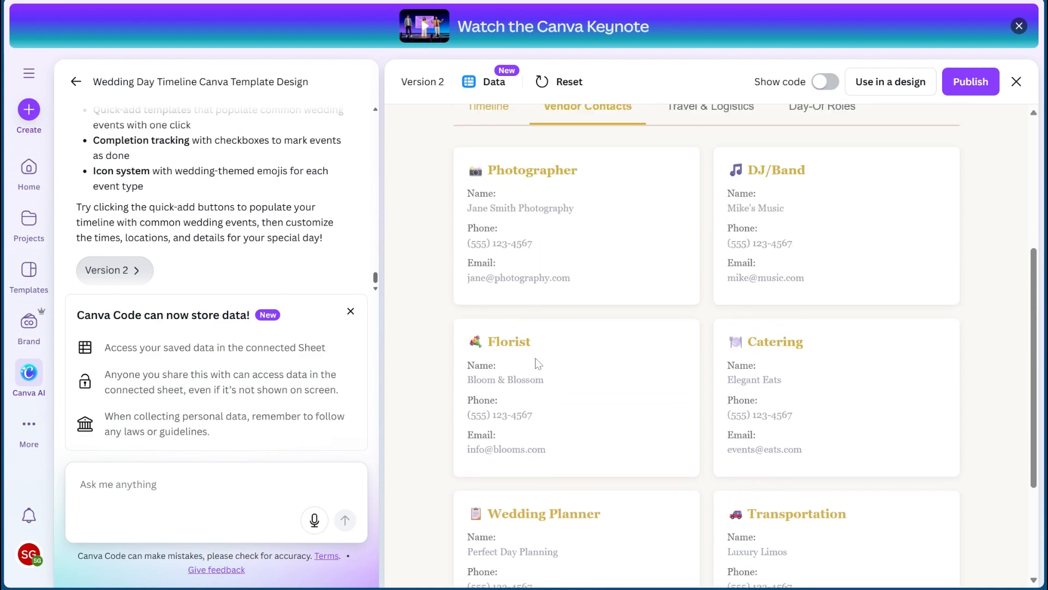
scroll(539, 363, "up", 3)
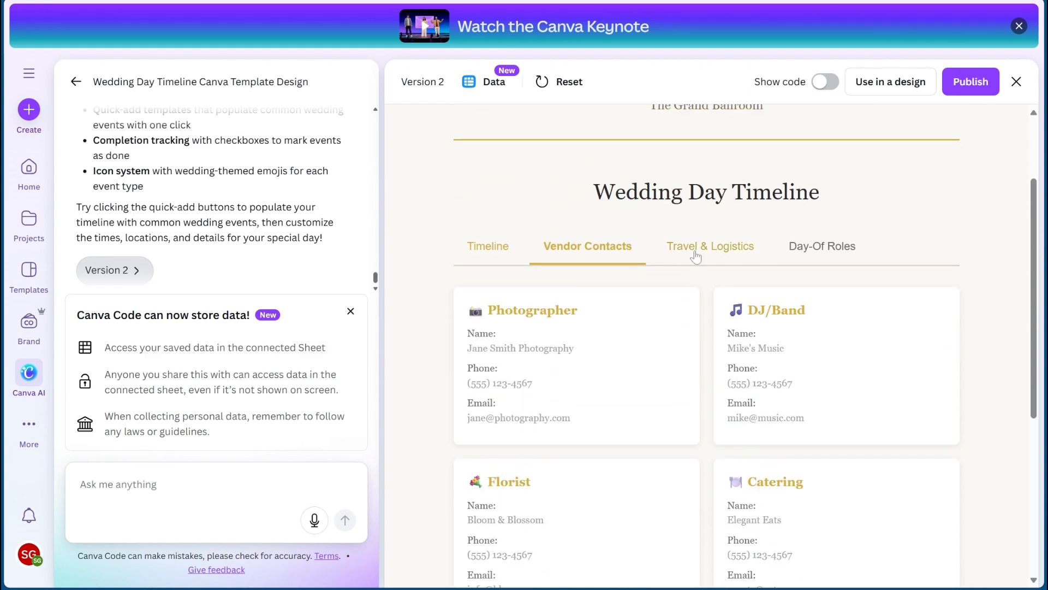
scroll(565, 326, "down", 4)
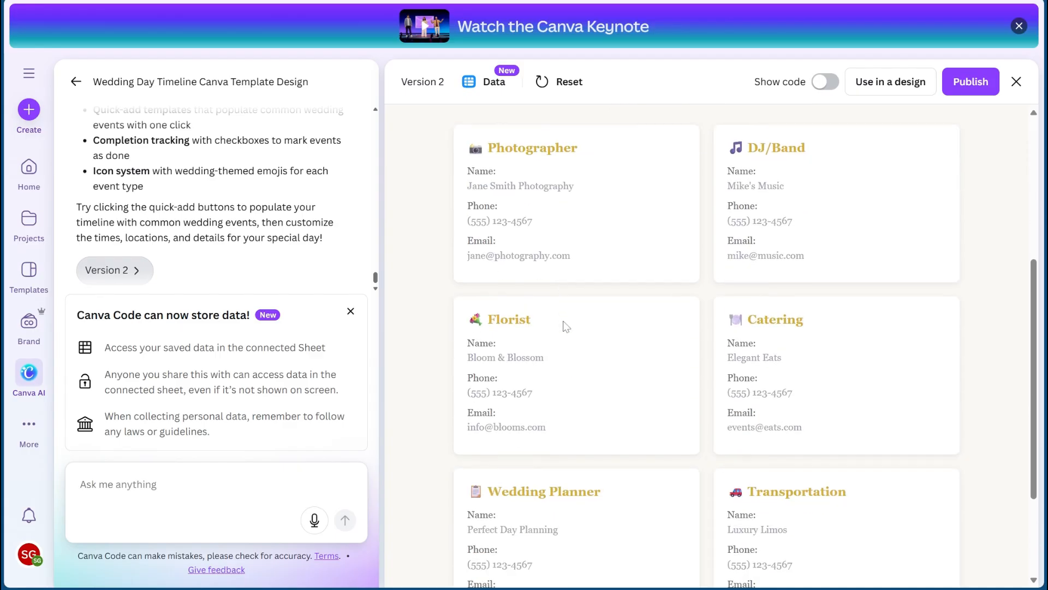
- Open the Travel & Logistics section and review the venue, parking, travel time and guest transportation cards
scroll(711, 365, "up", 7)
left_click(710, 363)
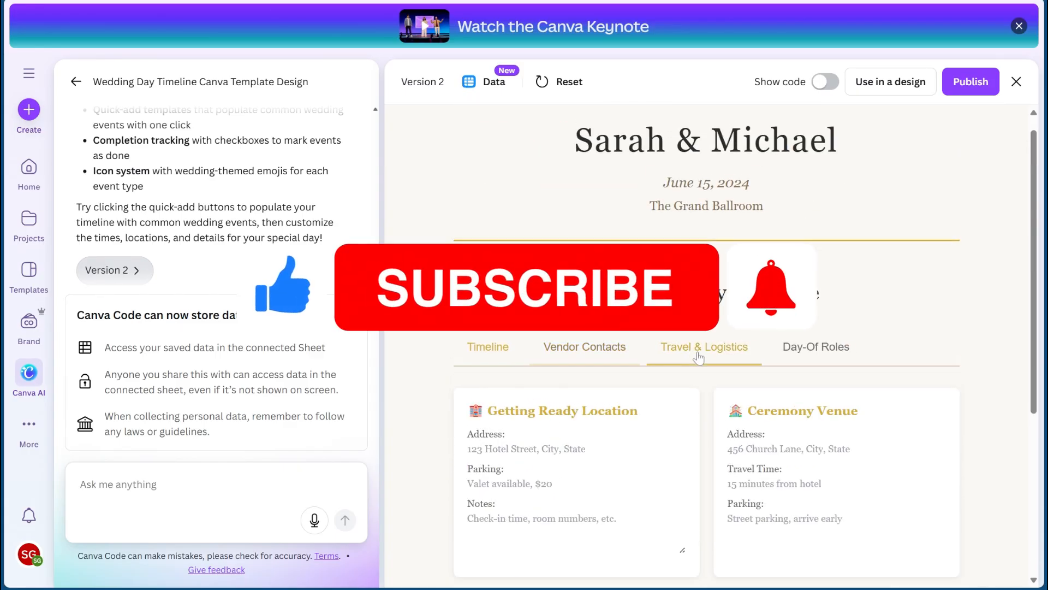
scroll(710, 362, "down", 4)
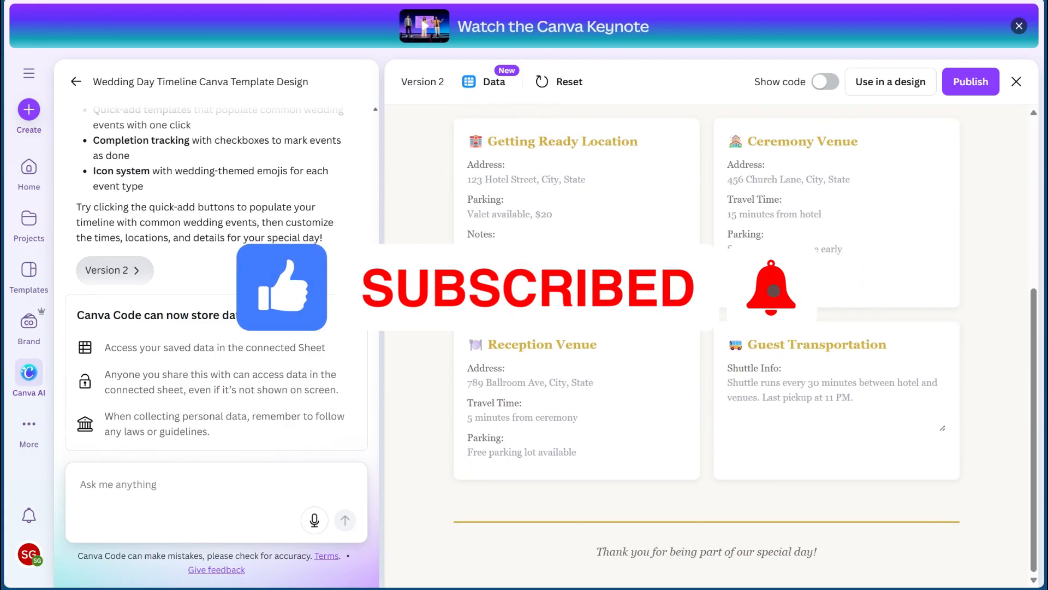
scroll(707, 344, "up", 1)
left_click(584, 154)
left_click(704, 155)
scroll(704, 163, "down", 1)
scroll(646, 276, "down", 1)
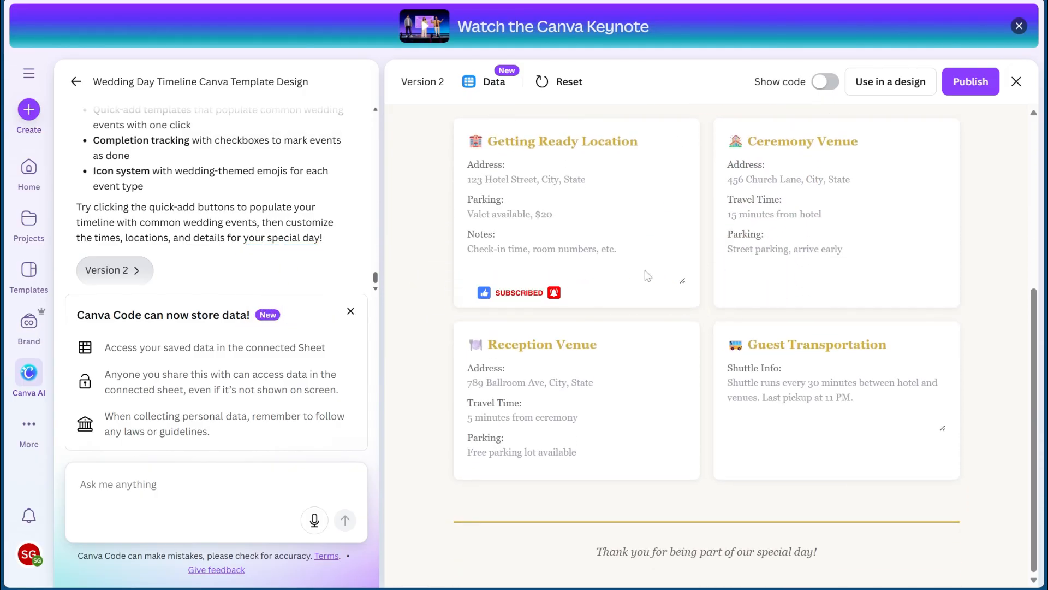
scroll(646, 276, "up", 1)
scroll(645, 276, "down", 1)
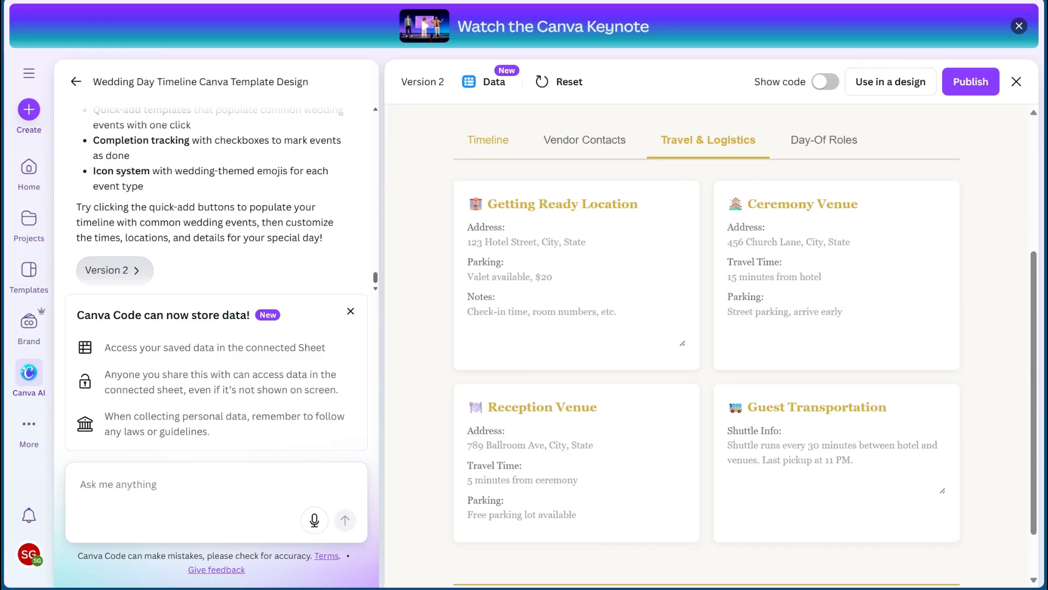
scroll(706, 344, "up", 1)
scroll(829, 261, "up", 2)
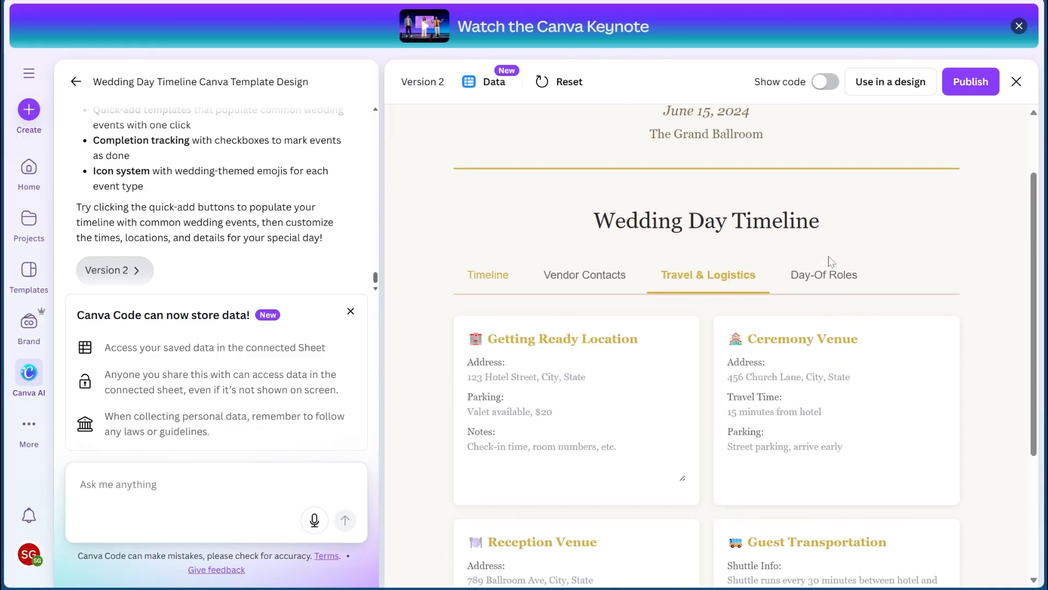
- Open the Day-Of Roles section and review its cards for assigned people, locations and instructions
left_click(823, 281)
scroll(704, 248, "down", 3)
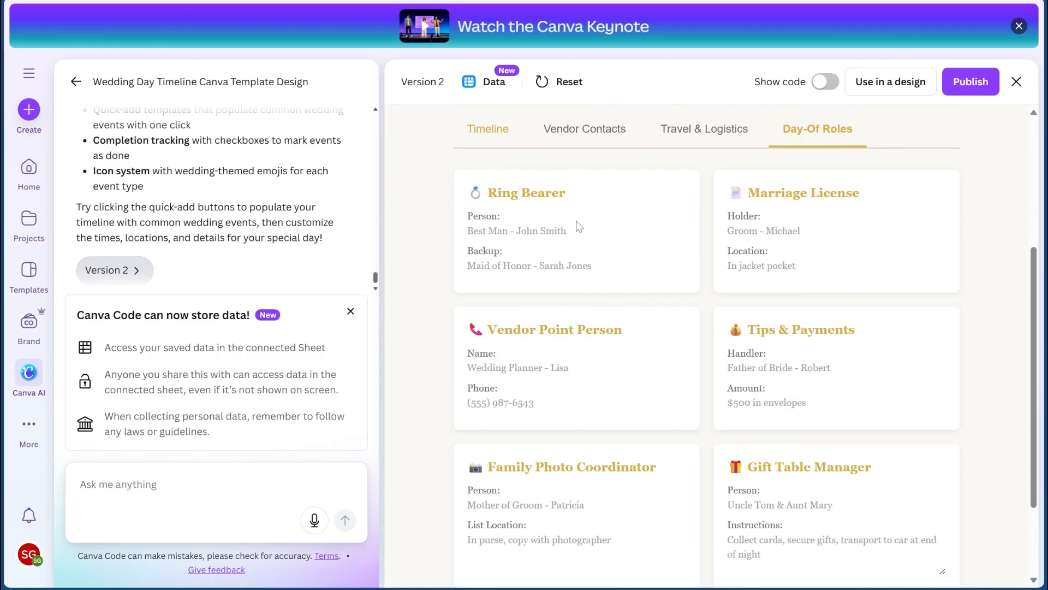
scroll(745, 343, "down", 2)
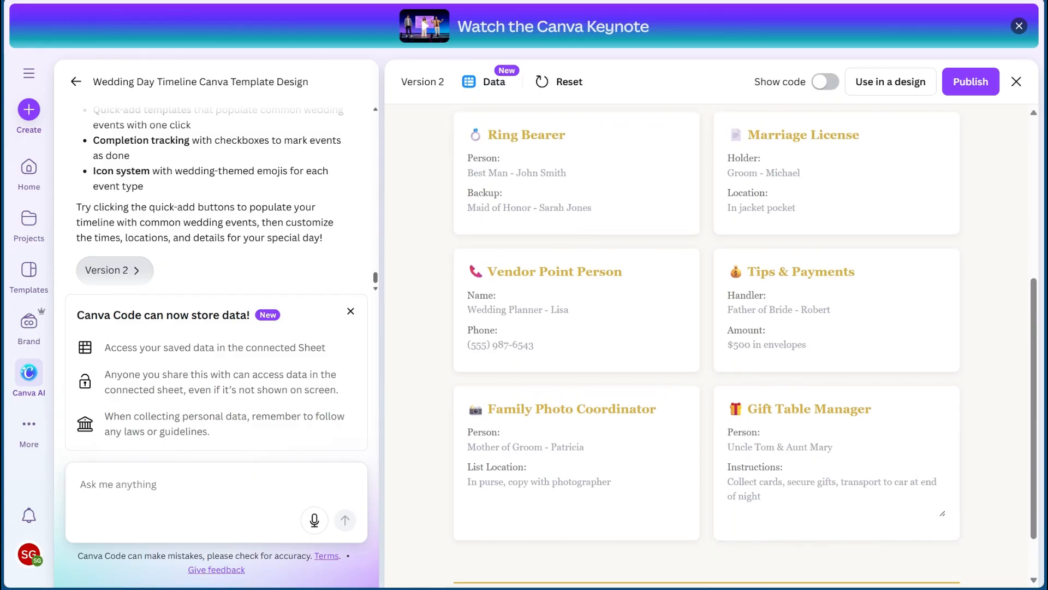
scroll(655, 272, "down", 1)
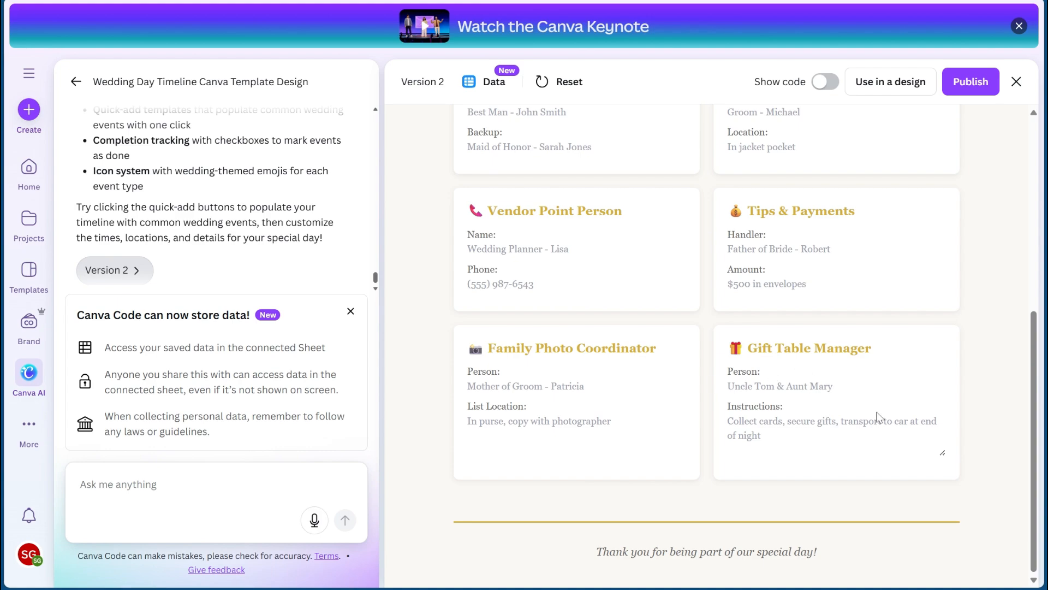
scroll(873, 411, "up", 6)
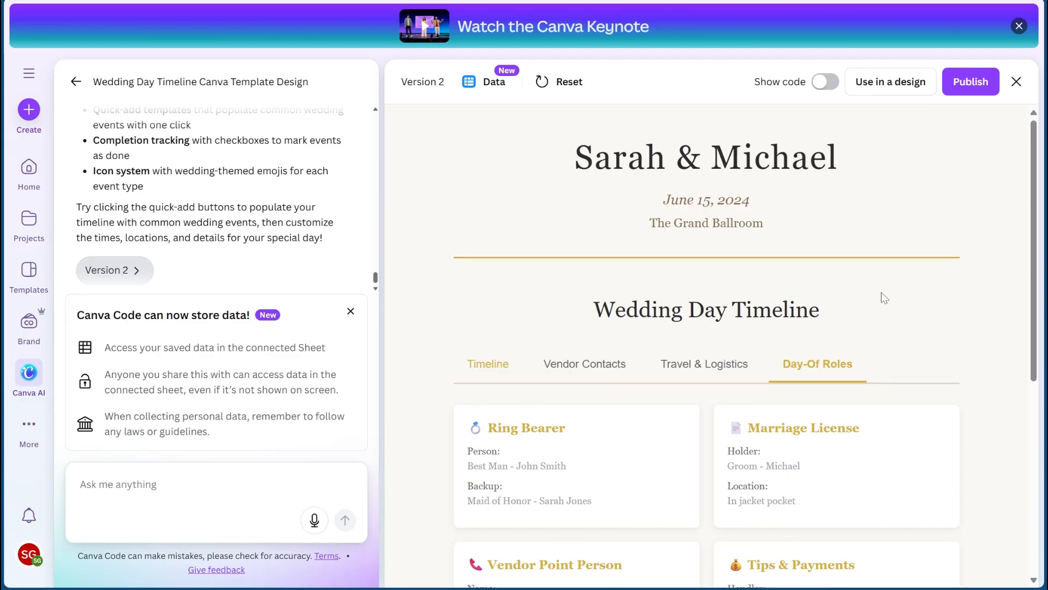
scroll(673, 265, "down", 2)
scroll(674, 268, "up", 2)
scroll(672, 302, "down", 3)
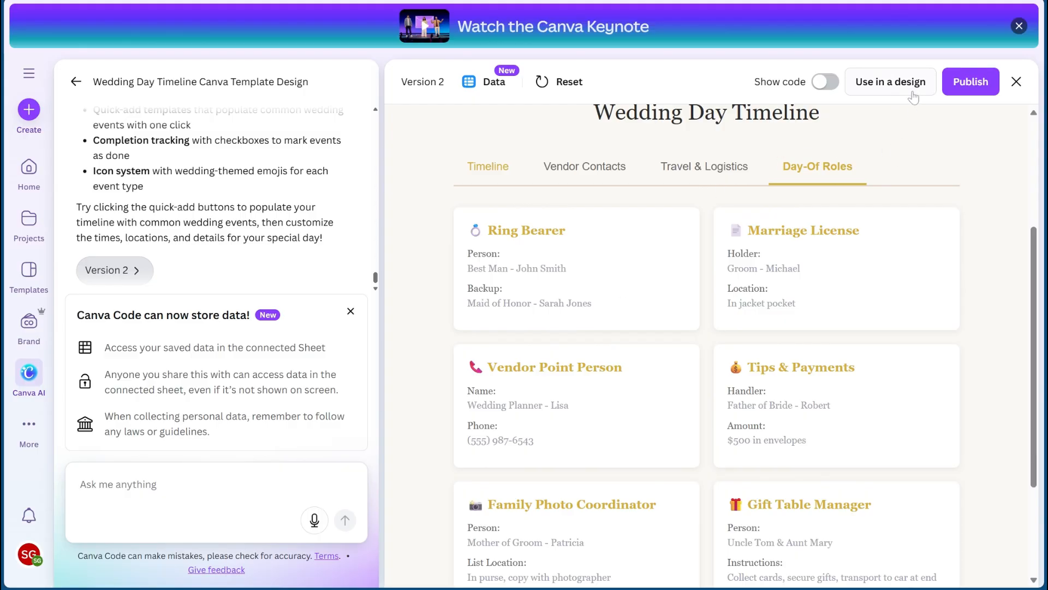
- Use the generated timeline in a new Whiteboard design and select the embedded timeline
left_click(892, 89)
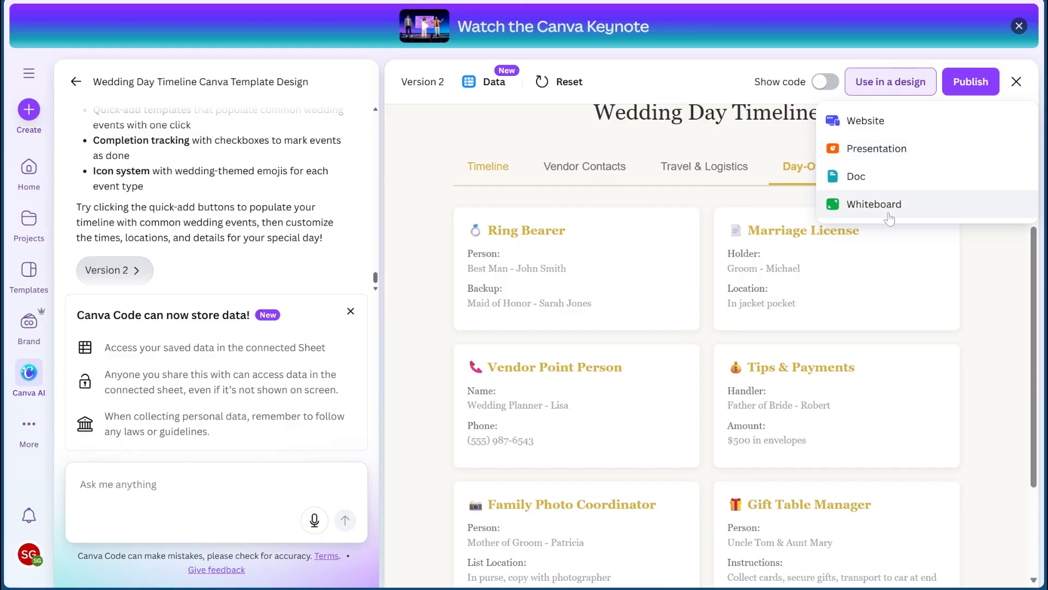
left_click(873, 205)
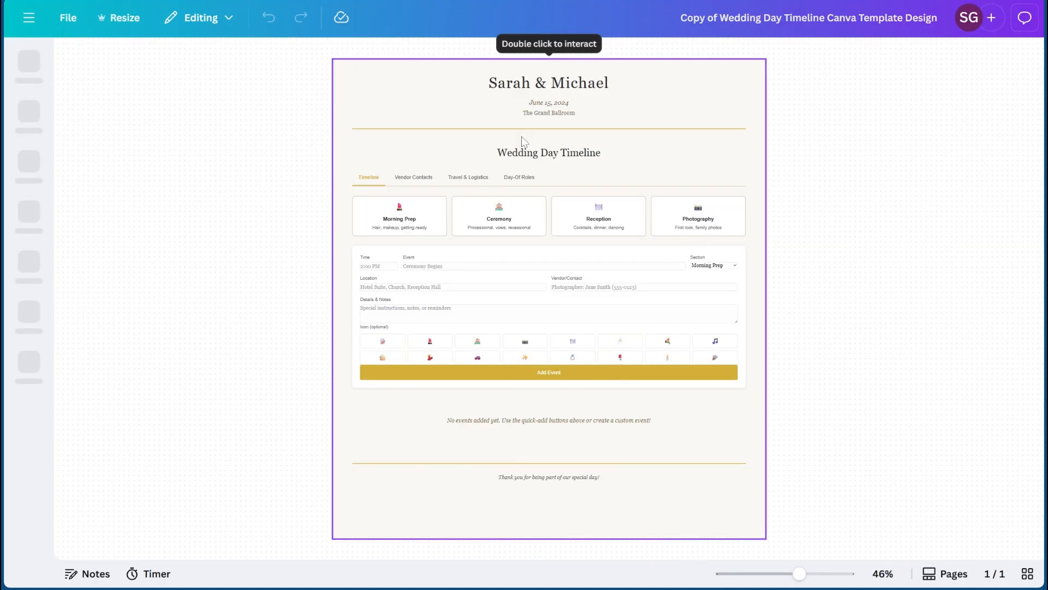
left_click(532, 150)
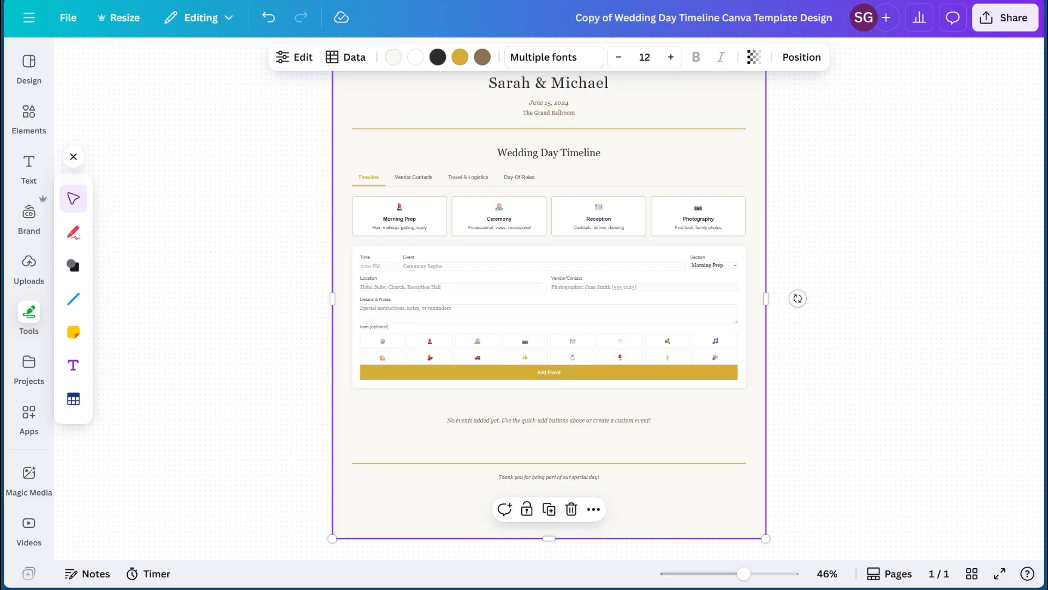
- Interact with the embedded timeline and add the Reception quick-add events to the schedule
left_click(814, 129)
left_click(644, 116)
left_click(594, 224)
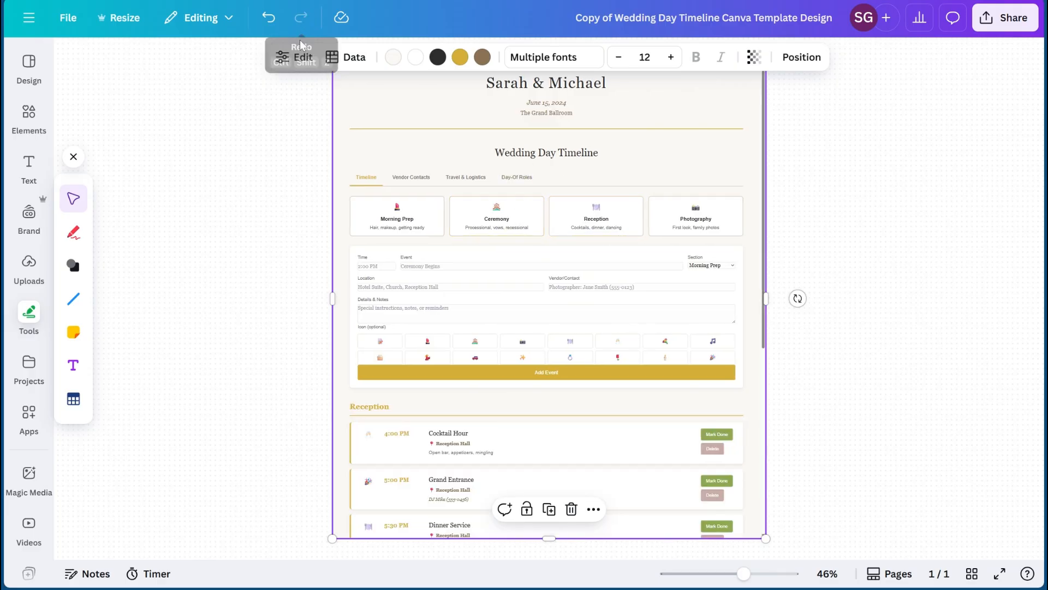
- Review the embedded timeline's editable text fields for the wedding details, timeline content and footer
left_click(294, 57)
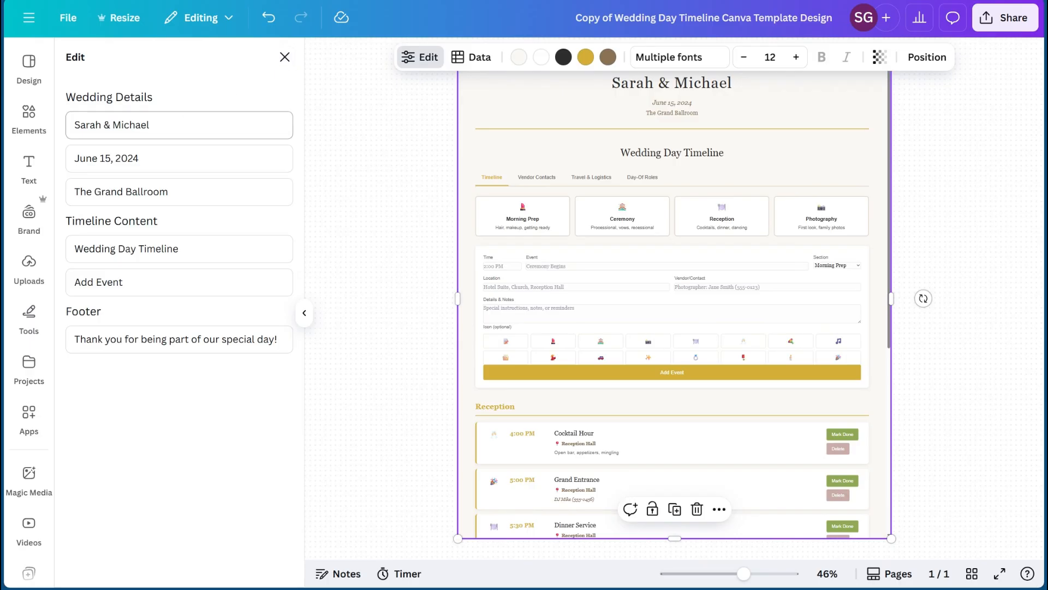
triple_click(158, 125)
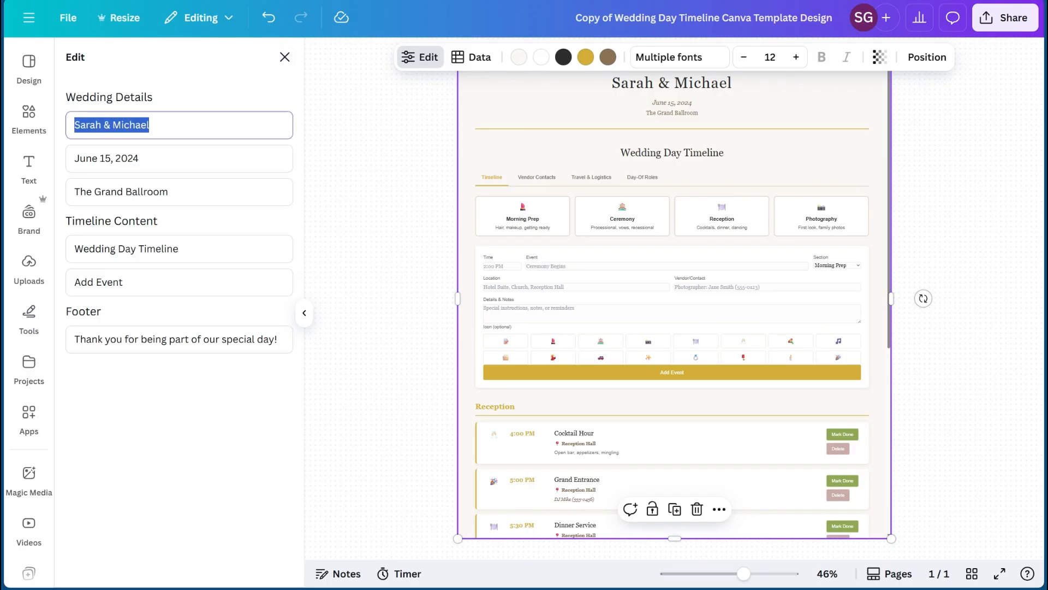
left_click_drag(175, 192, 73, 192)
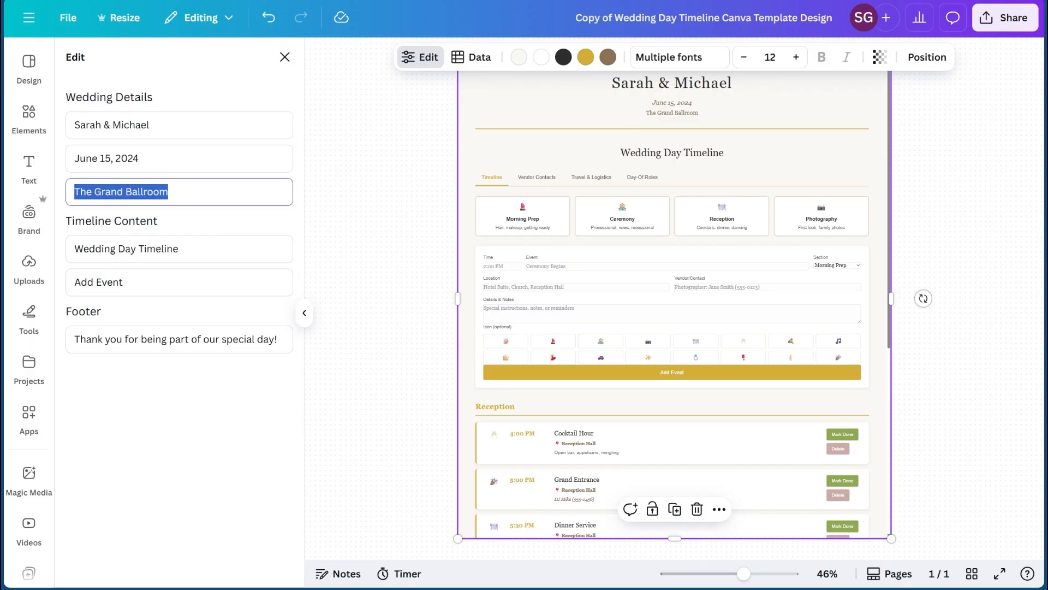
left_click(181, 249)
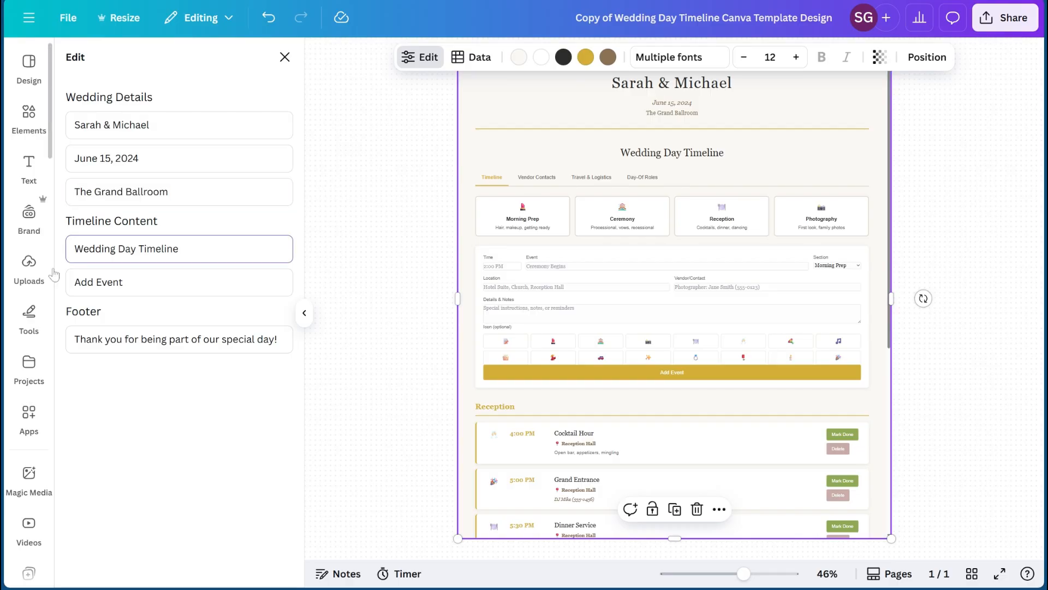
left_click(131, 279)
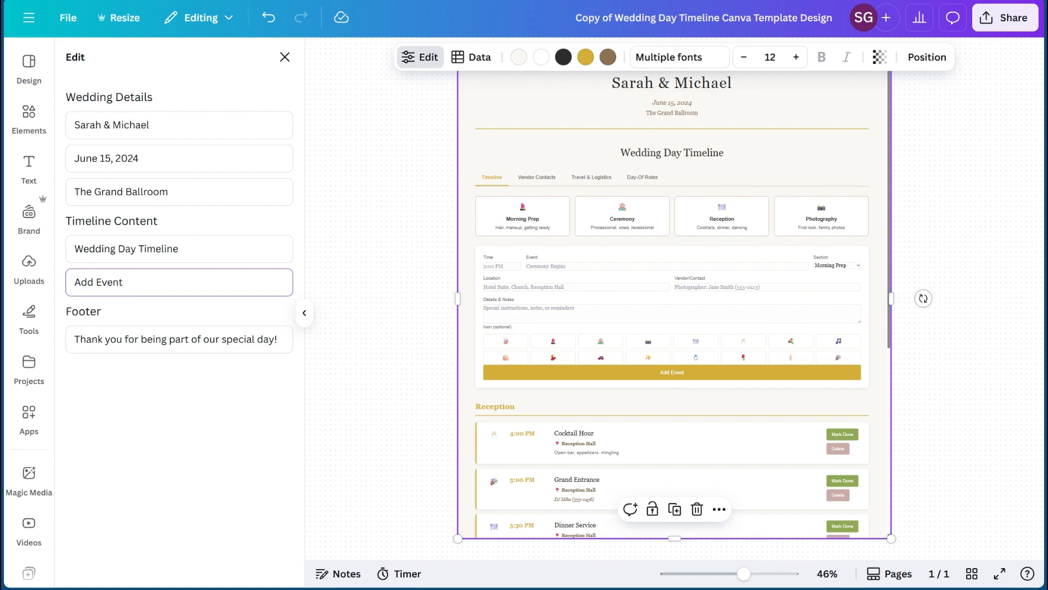
left_click_drag(74, 282, 118, 283)
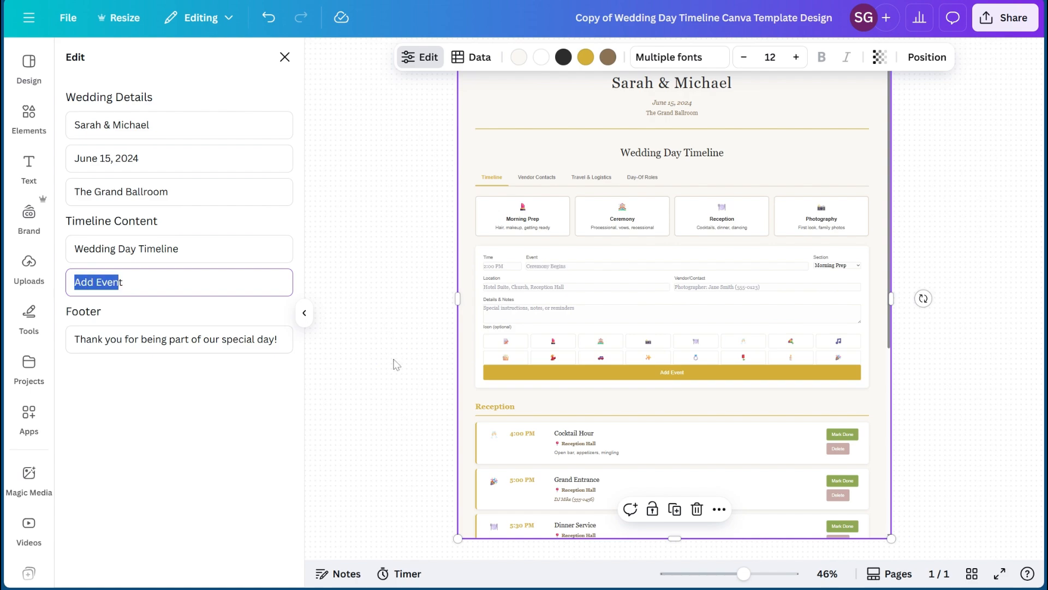
left_click(222, 339)
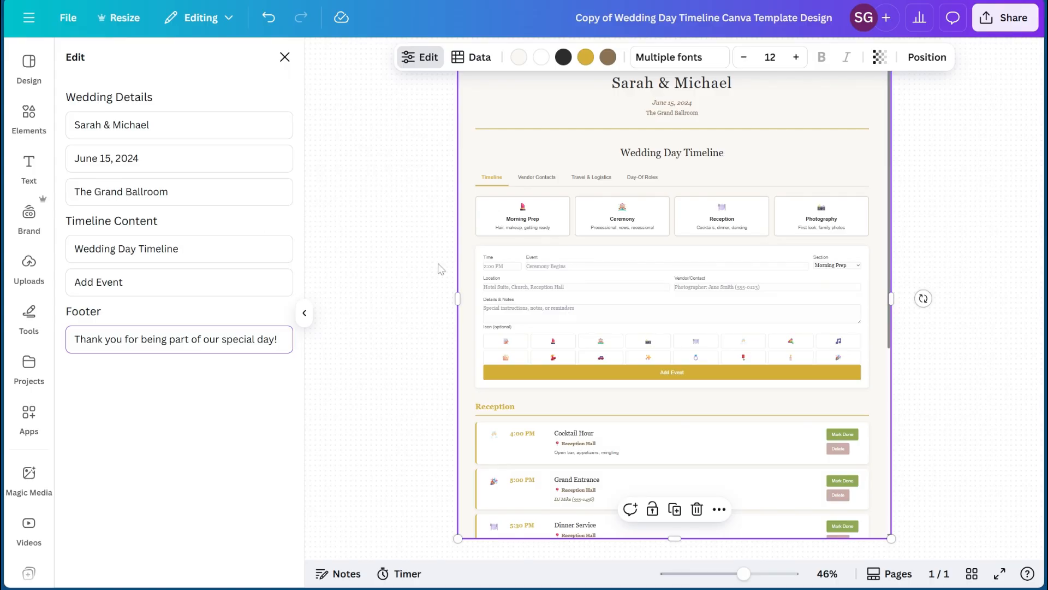
scroll(440, 269, "down", 5)
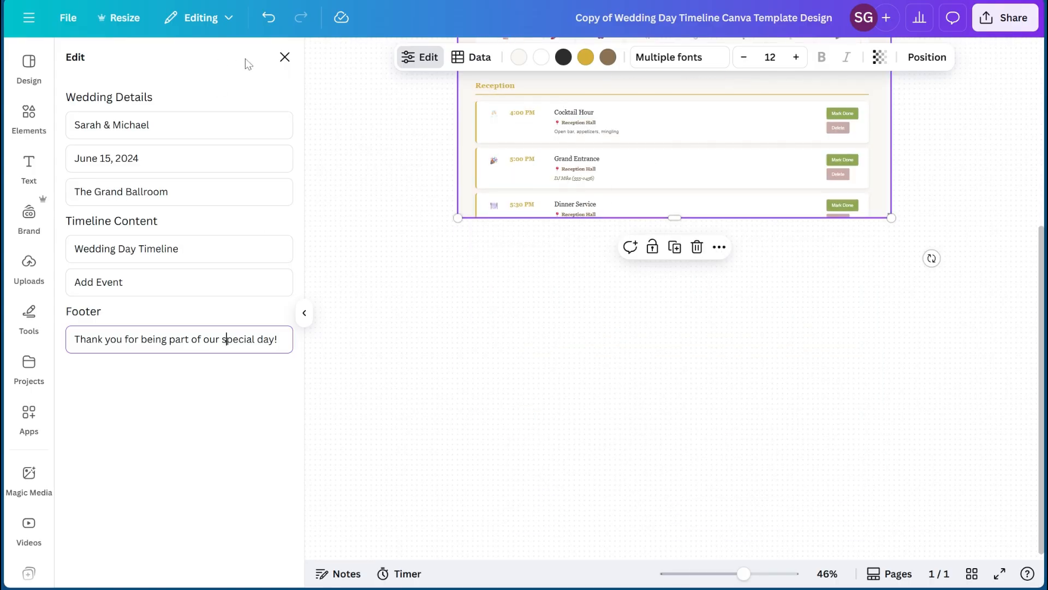
left_click(285, 57)
- Open the Canva Sheet connected to the embedded timeline and review its time and event columns
left_click(348, 64)
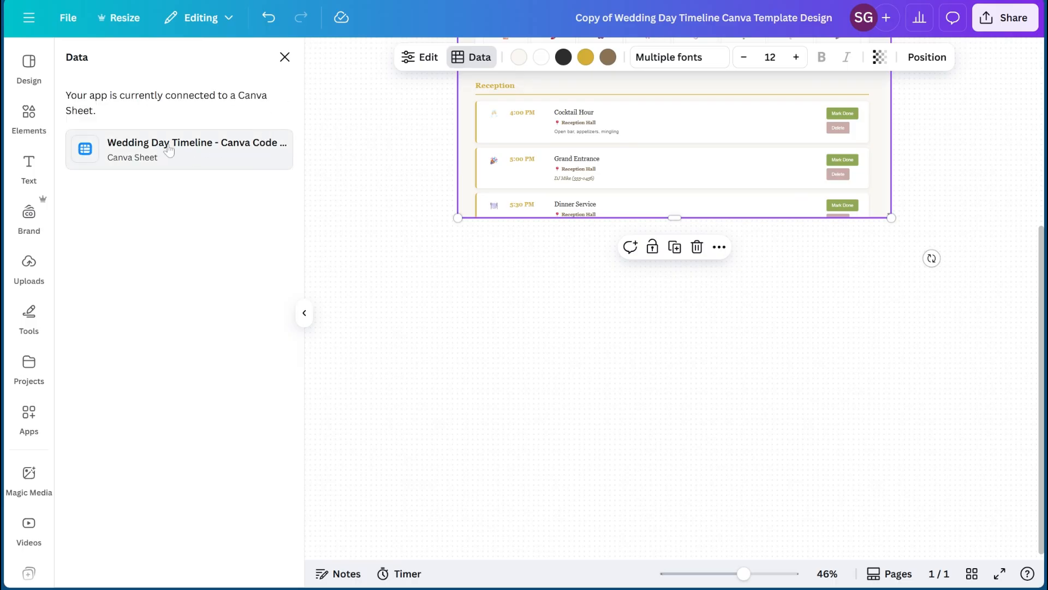
left_click(158, 152)
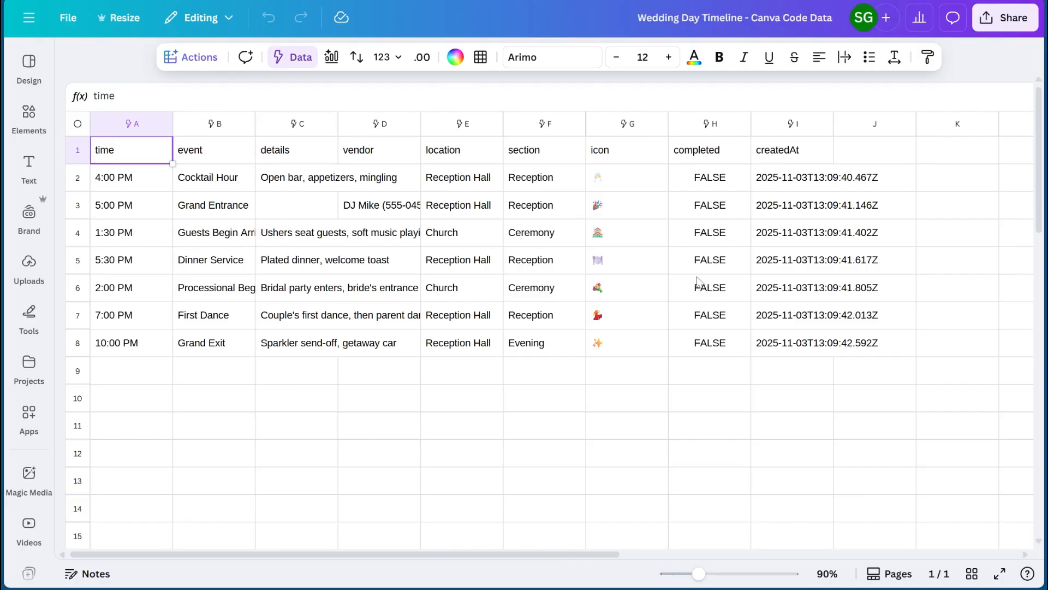
left_click(120, 186)
left_click(114, 211)
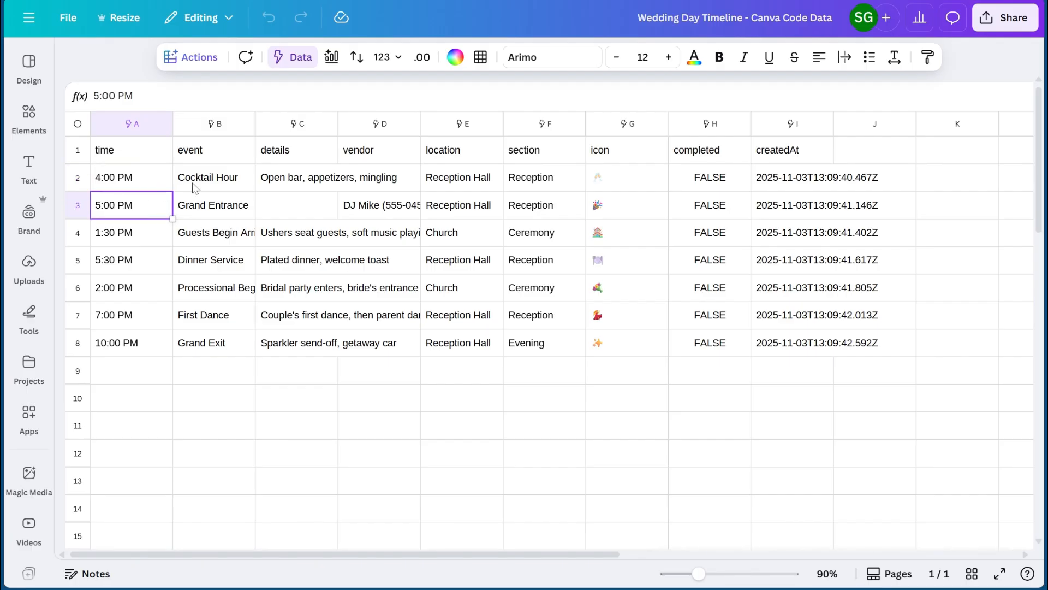
left_click(223, 181)
left_click(204, 224)
left_click(202, 271)
left_click(201, 315)
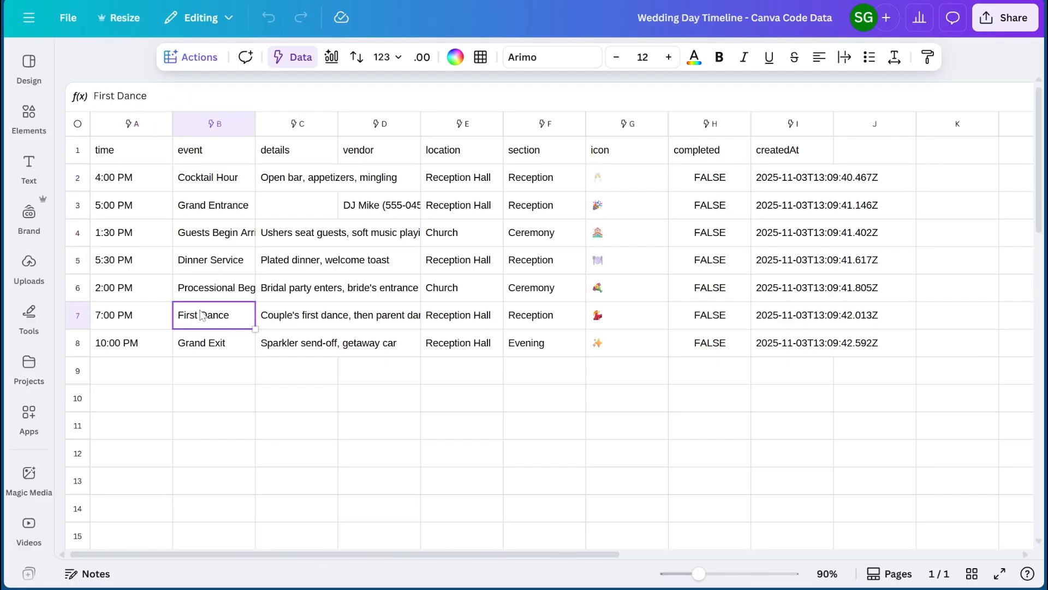
- Review the sheet's details, vendor, location and section columns, plus the icon, completed and createdAt columns
left_click(319, 187)
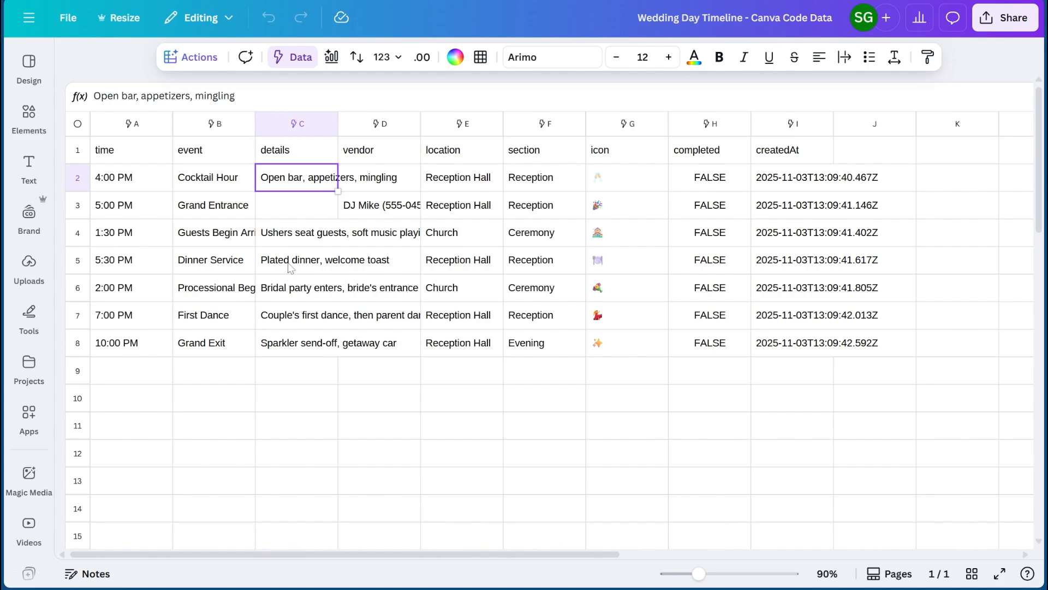
left_click(398, 183)
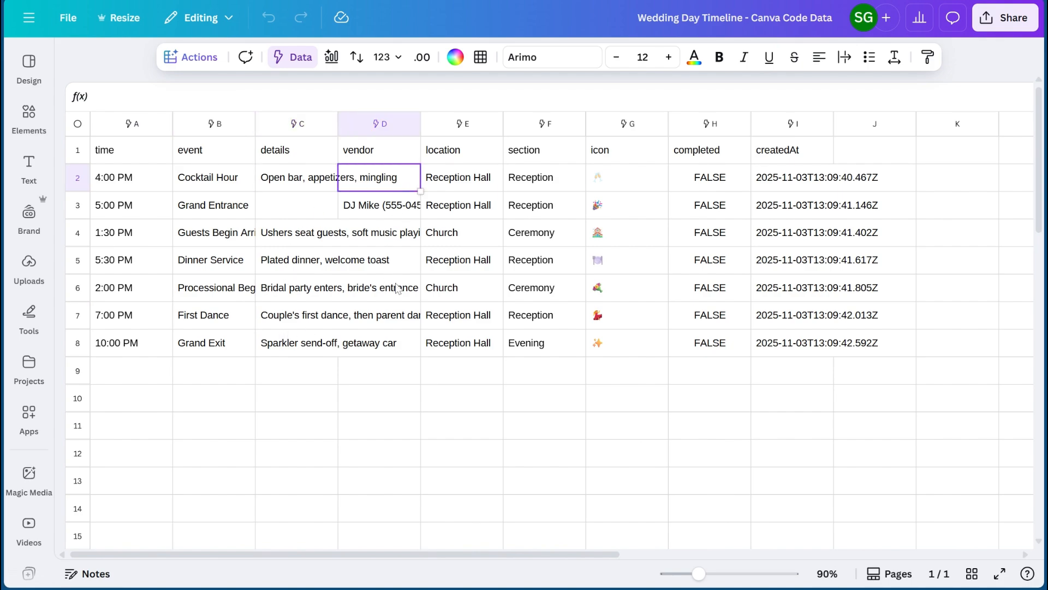
left_click(467, 182)
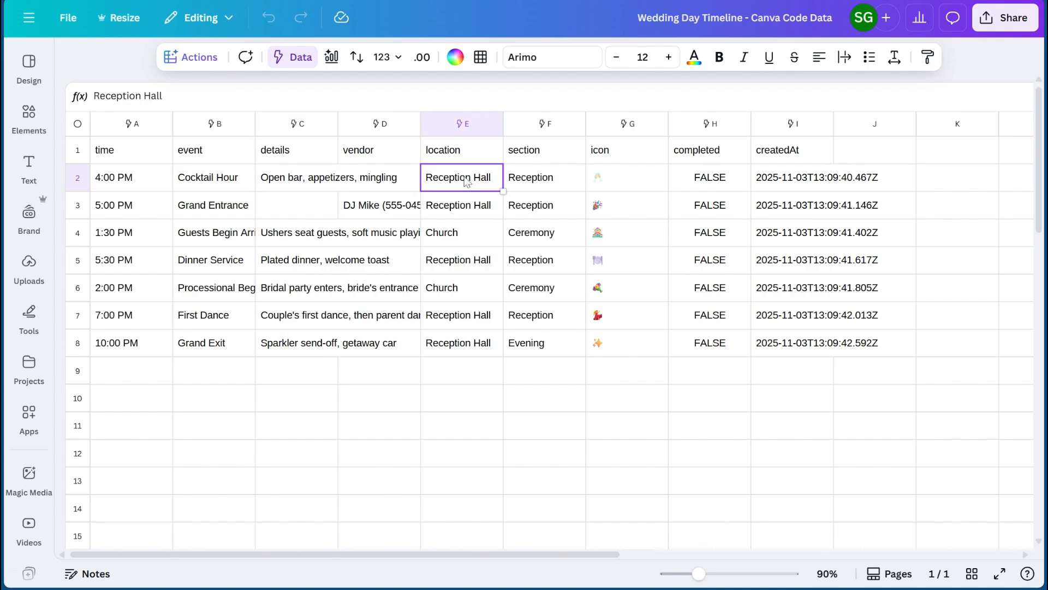
left_click(468, 355)
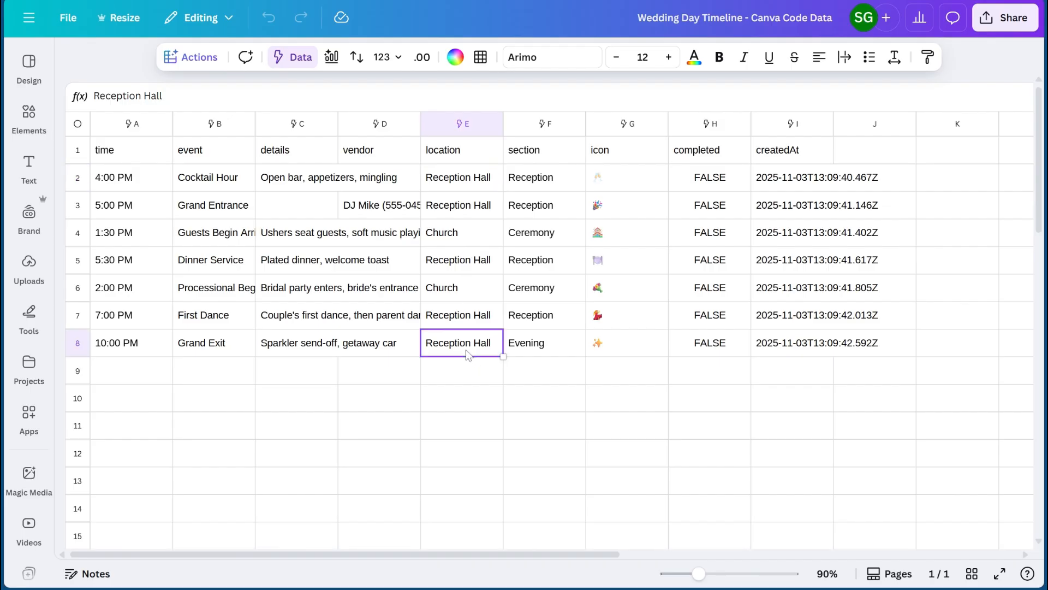
left_click(534, 181)
left_click(535, 212)
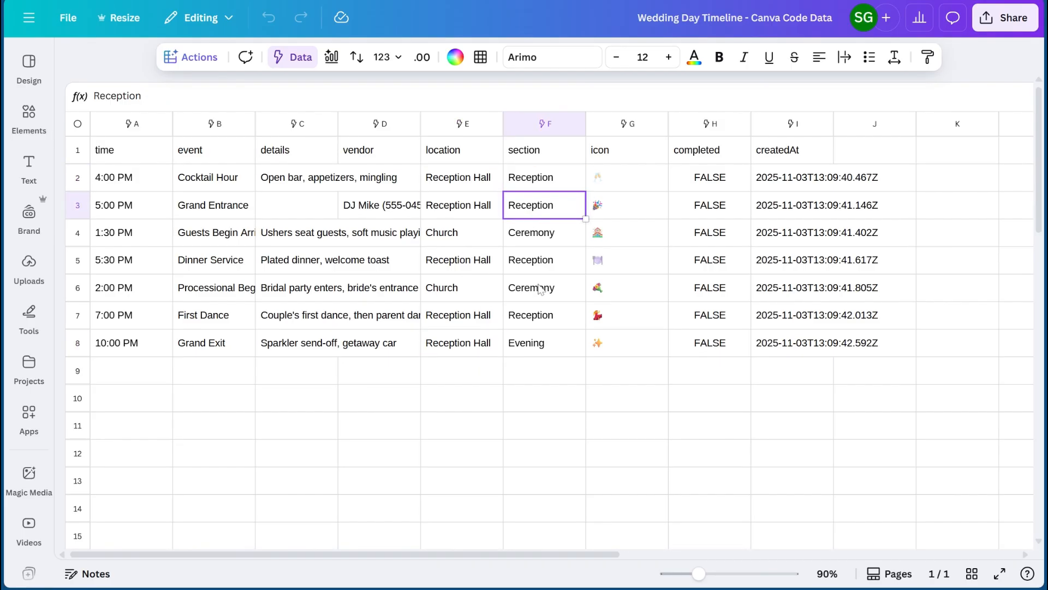
scroll(550, 376, "down", 15)
scroll(551, 377, "up", 15)
scroll(635, 332, "right", 1)
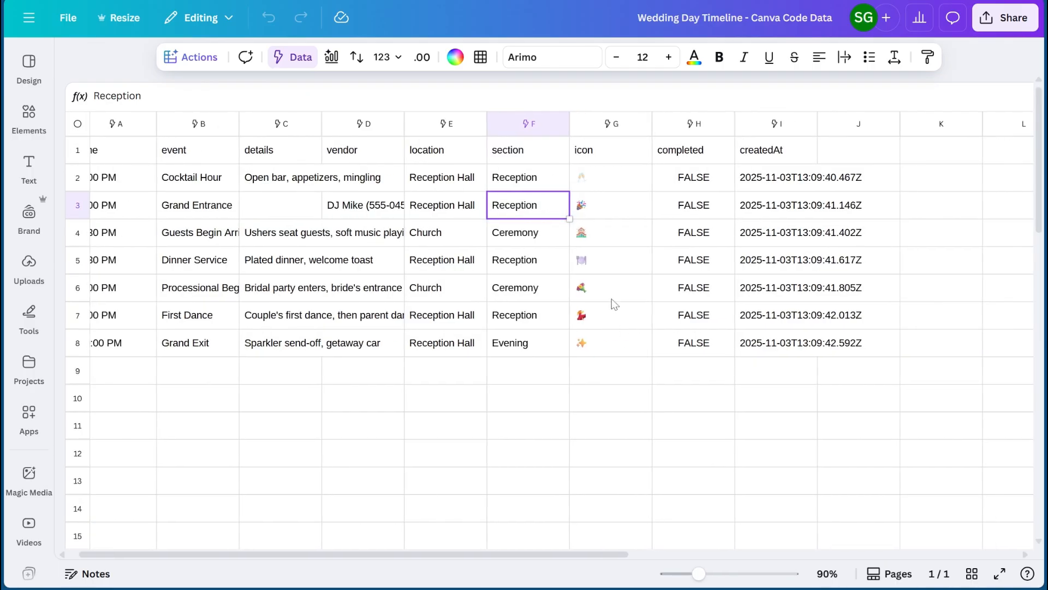
scroll(498, 271, "left", 1)
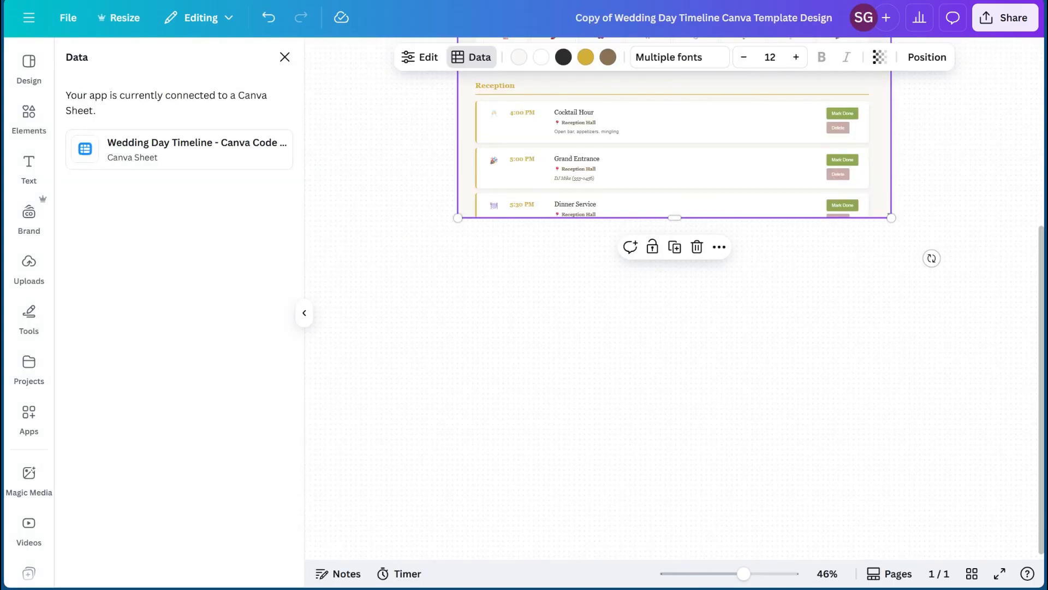
- Return to the whiteboard design and enlarge the embedded timeline from its upper-left corner
scroll(470, 197, "up", 10)
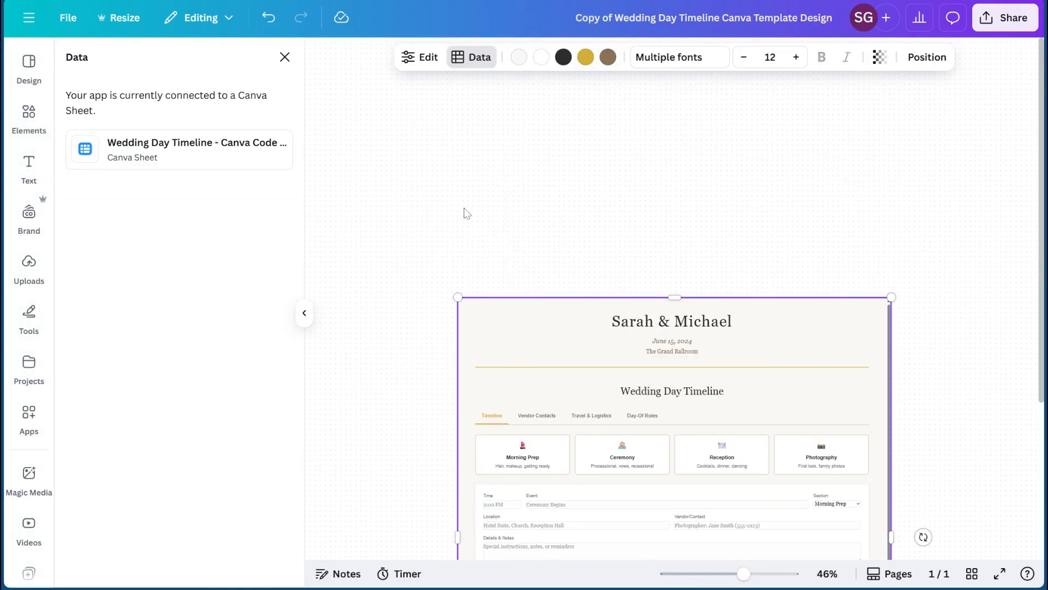
left_click_drag(457, 298, 382, 37)
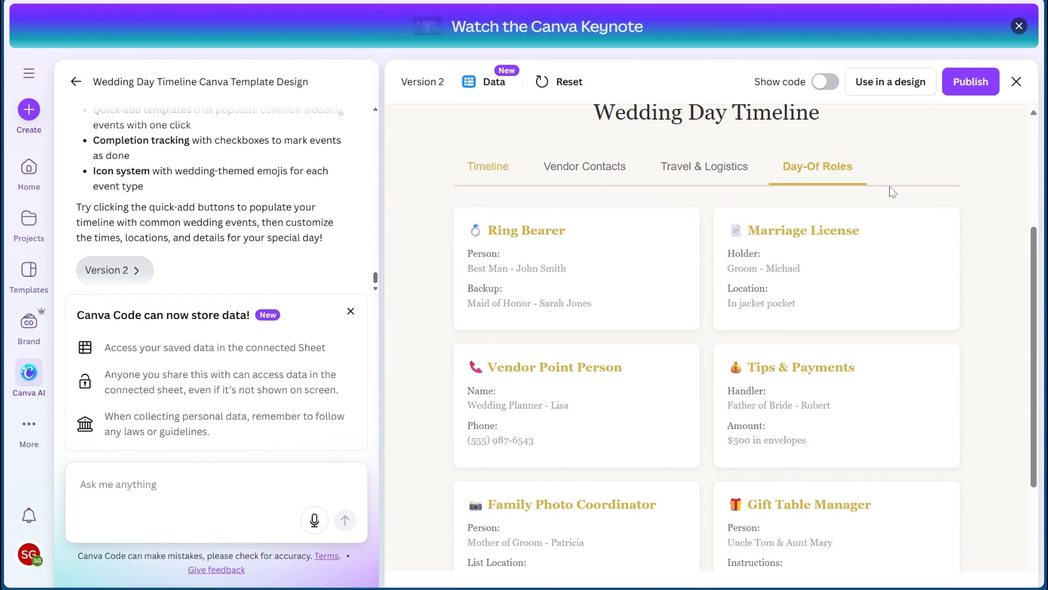
- Use the generated timeline in a new Website design, select the embedded timeline and look over the page
left_click(874, 95)
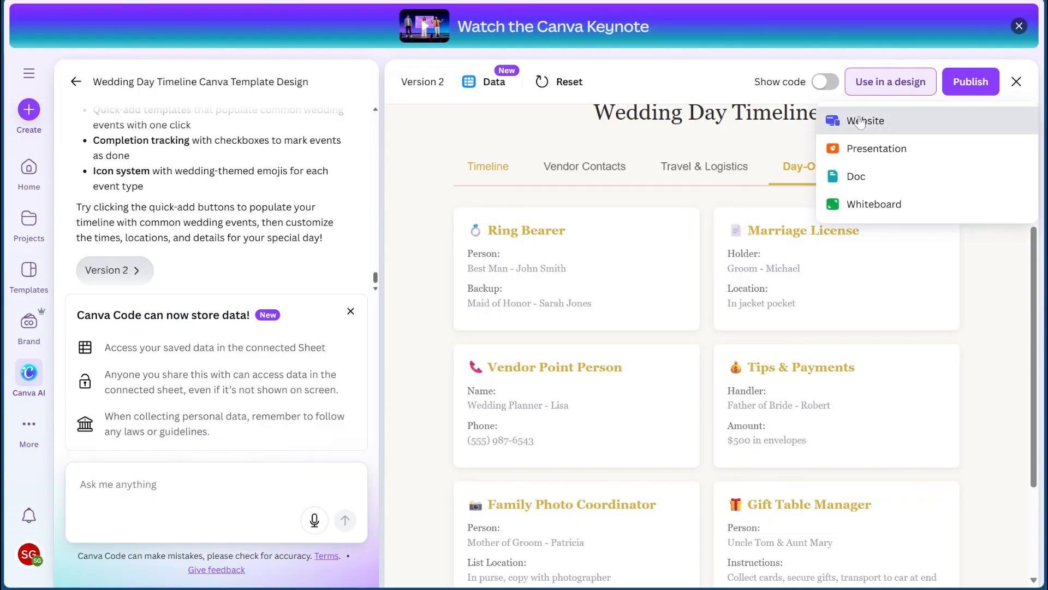
left_click(859, 117)
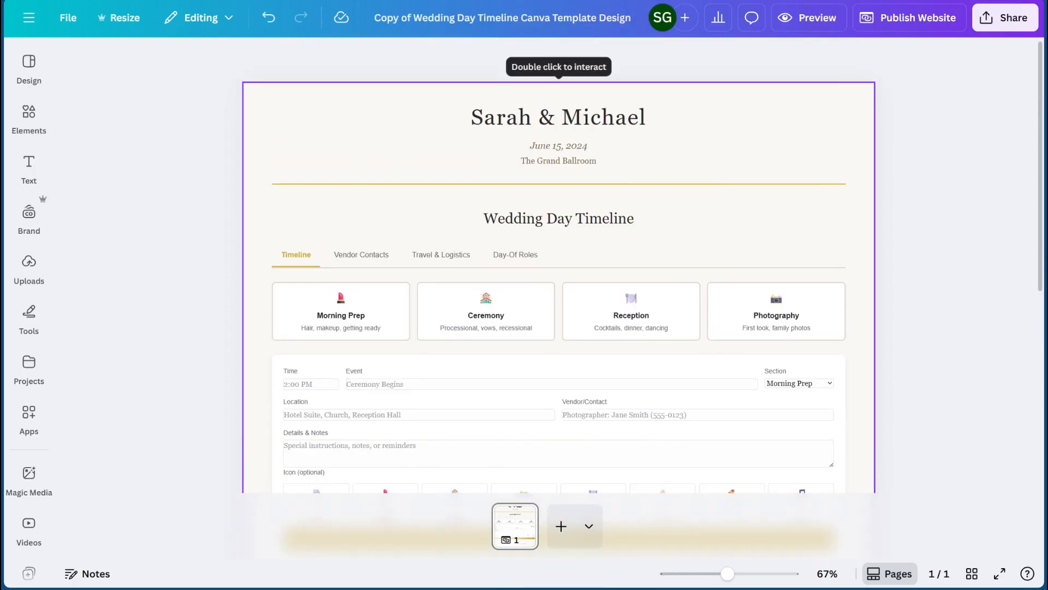
left_click(713, 132)
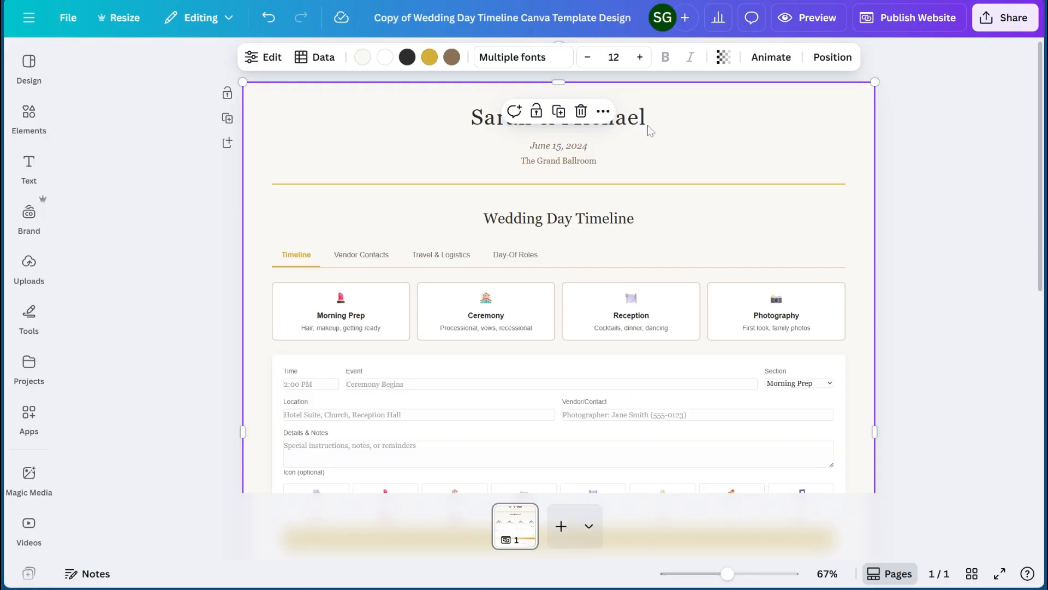
scroll(650, 248, "down", 5)
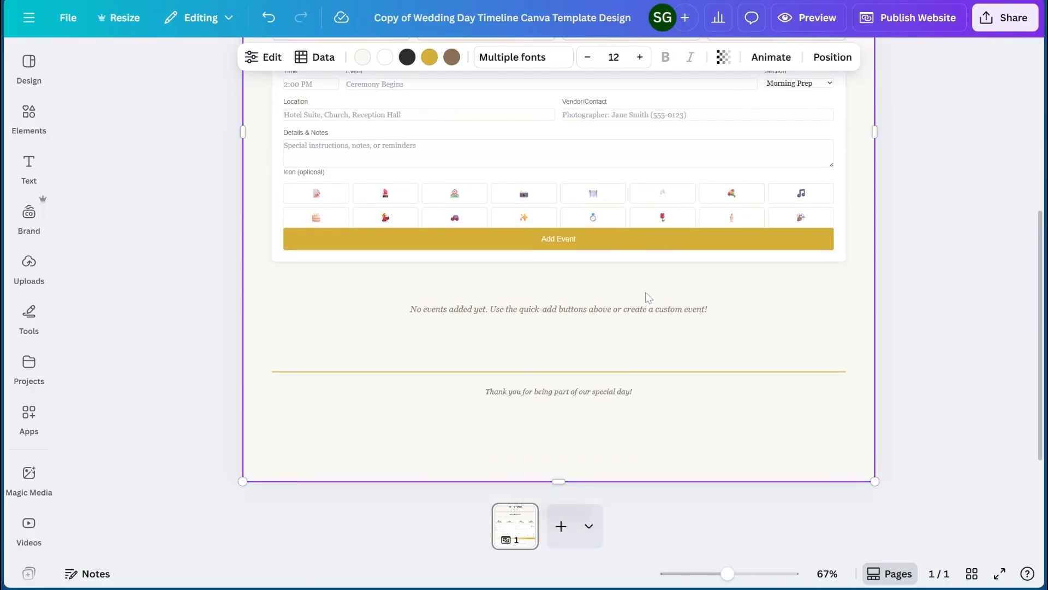
scroll(646, 298, "up", 2)
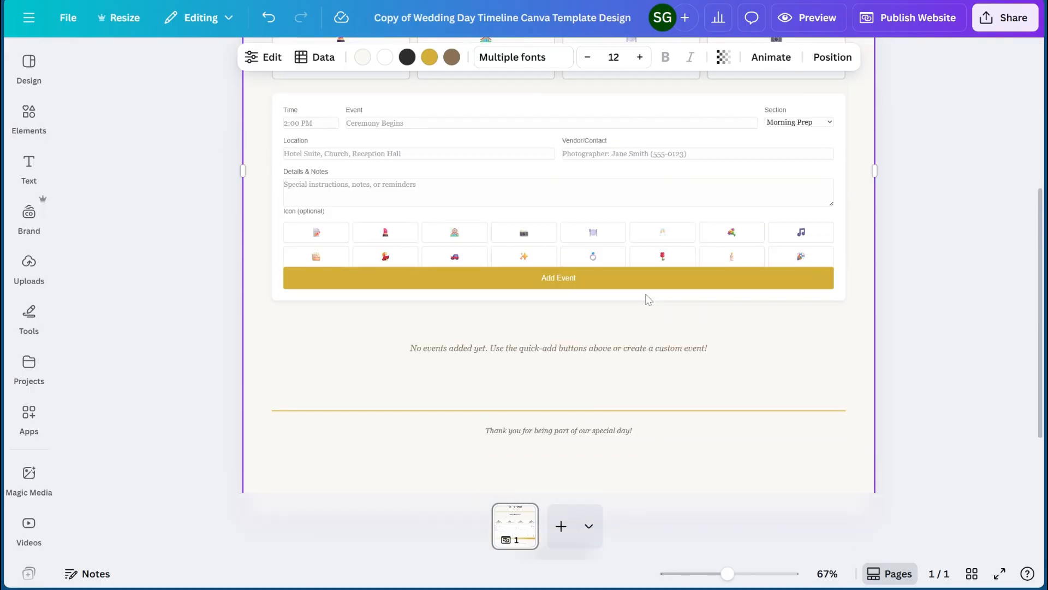
- Open the website publishing options, view the choices for getting a custom domain and close them
left_click(913, 25)
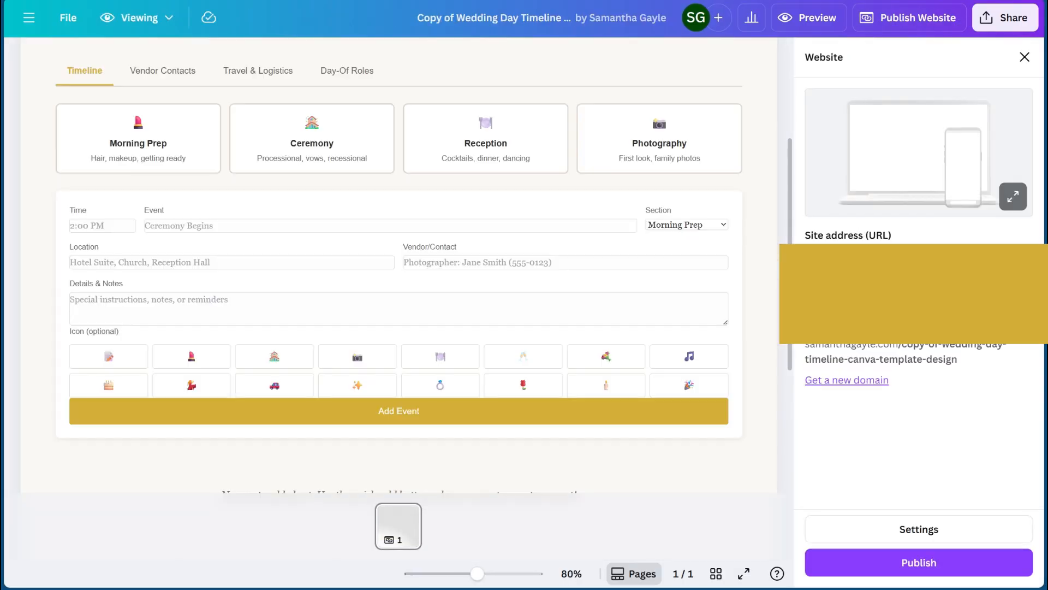
left_click(835, 381)
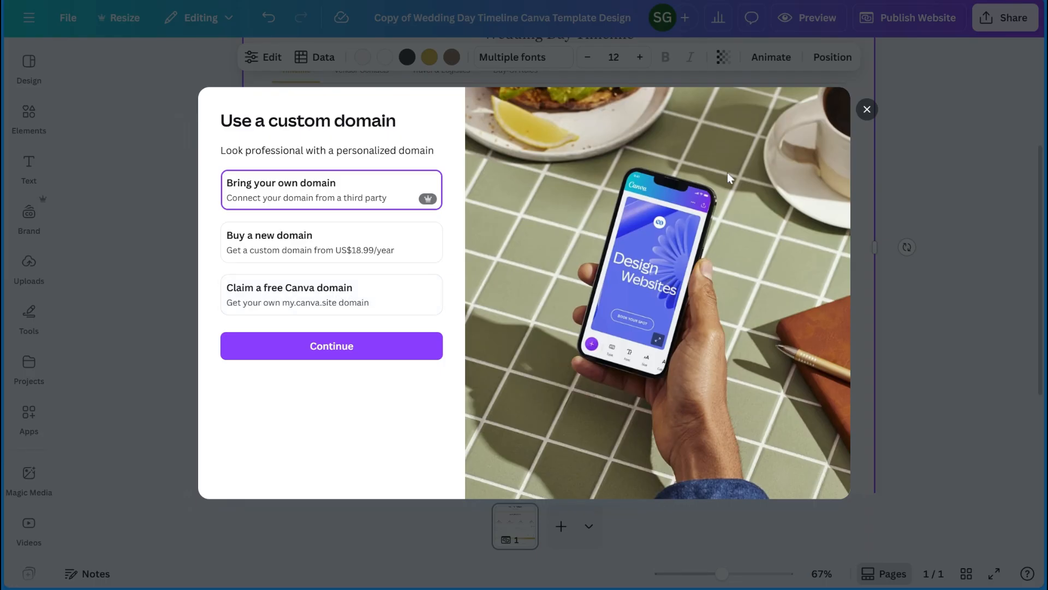
left_click(867, 110)
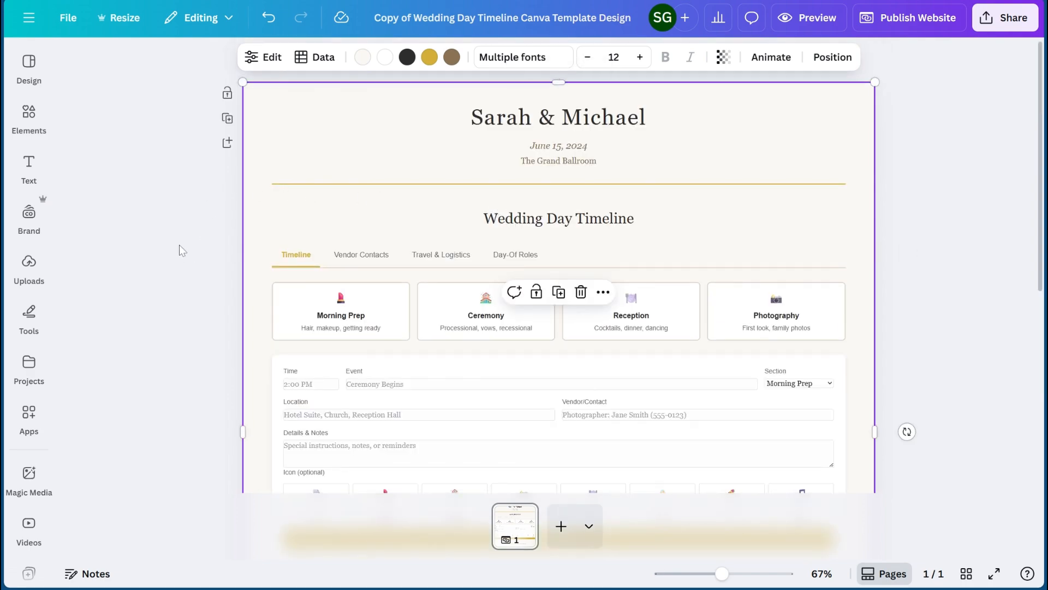
- Deselect the timeline on the website page and look through the full list of sharing options for the design
scroll(190, 255, "down", 5)
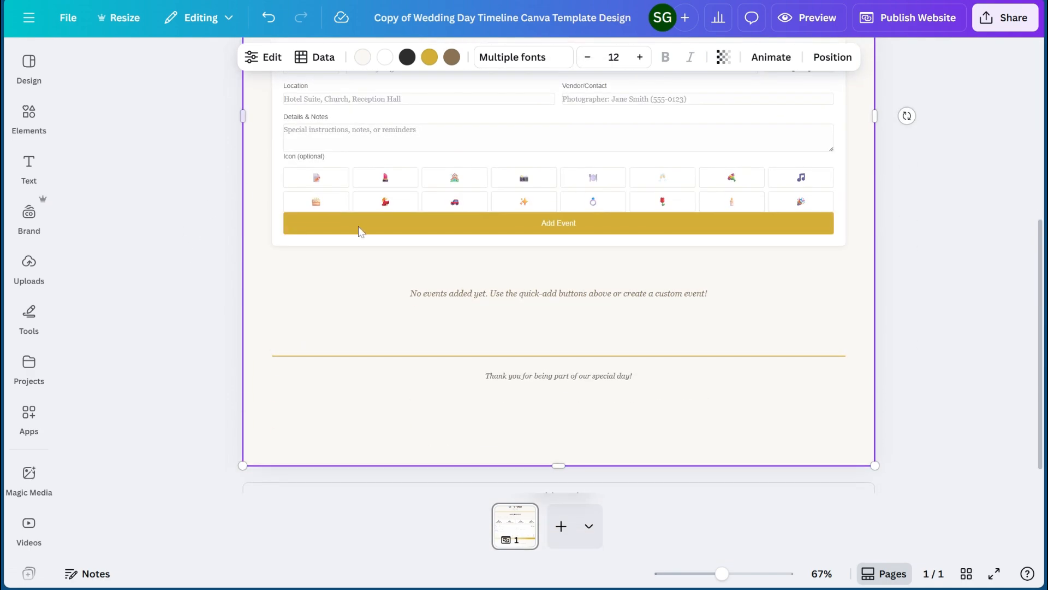
left_click(215, 380)
scroll(215, 374, "up", 5)
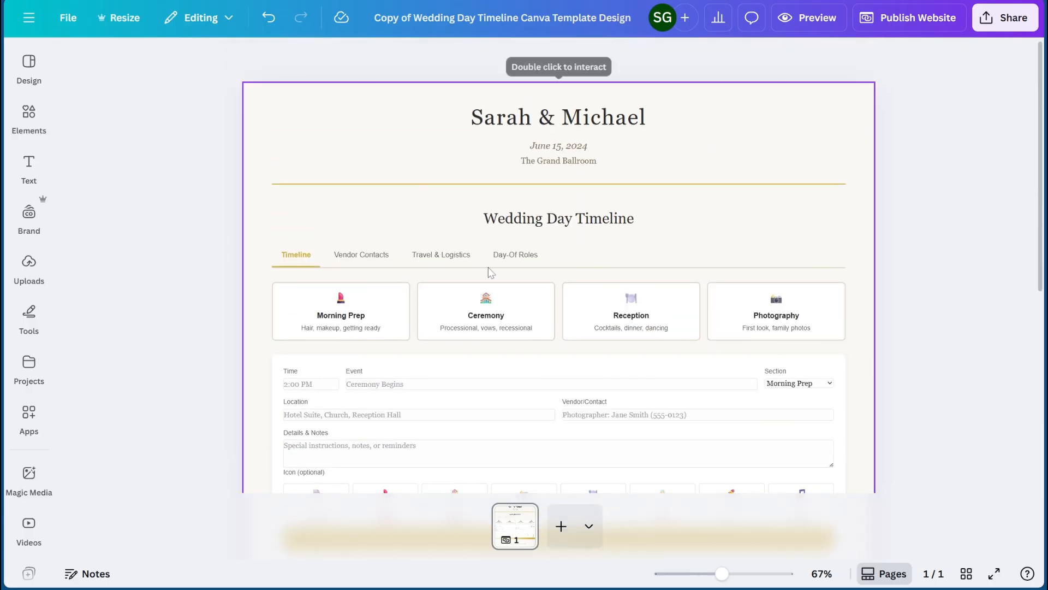
left_click(1007, 19)
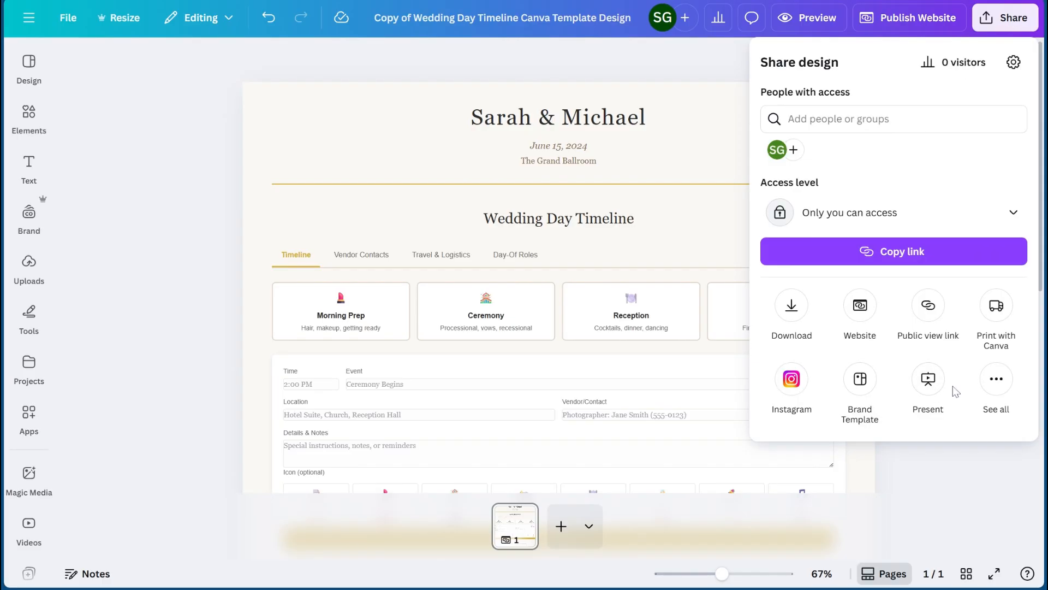
left_click(993, 392)
scroll(866, 328, "down", 3)
scroll(867, 329, "up", 3)
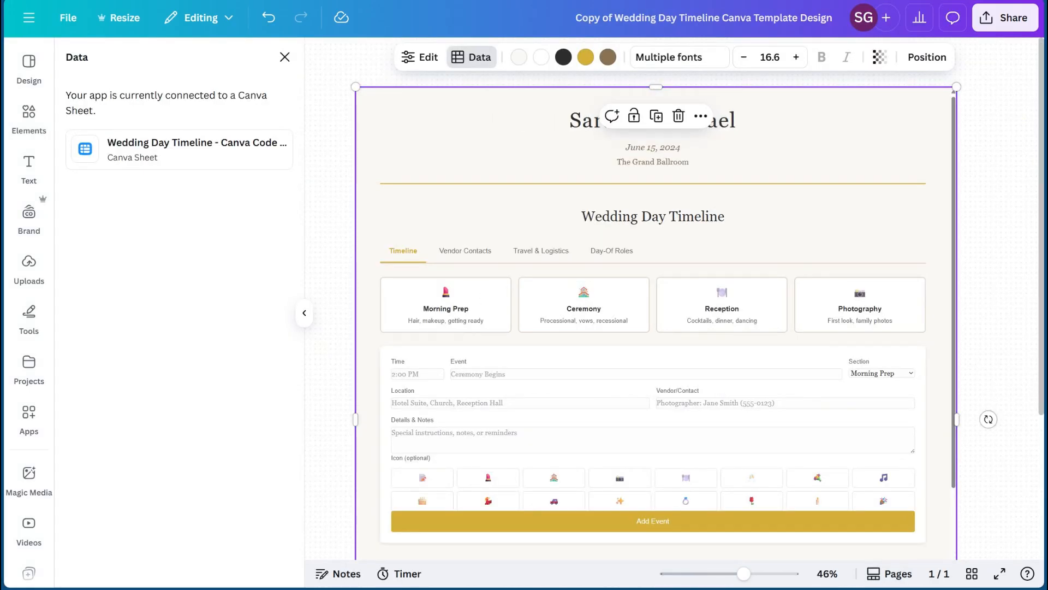
- Review the sharing options of the whiteboard design, including the template link, and close them along with the connected-data details
left_click(1004, 18)
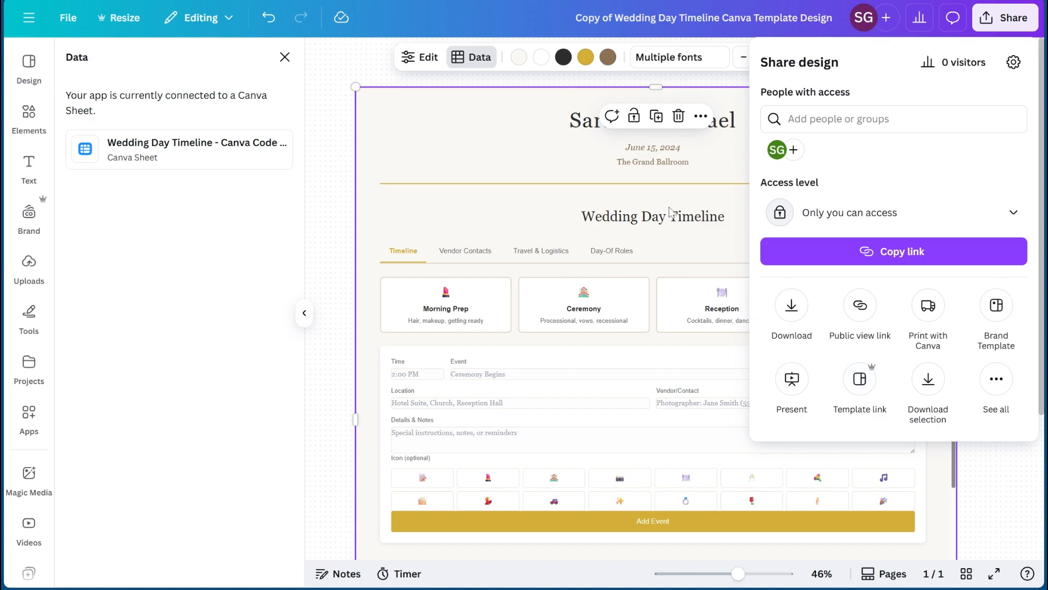
left_click(323, 135)
left_click(315, 121)
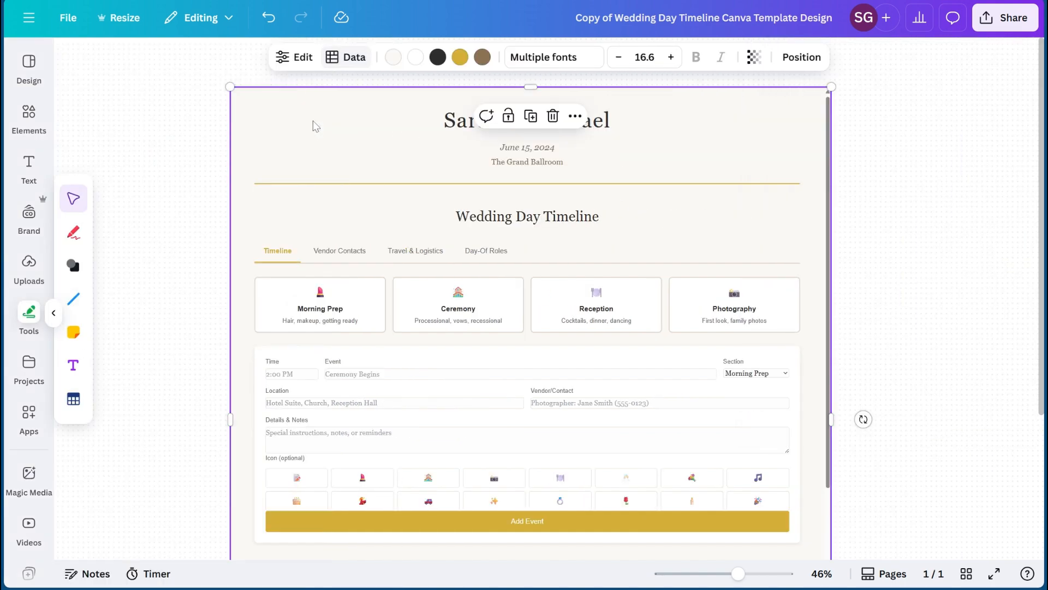
- Deselect the embedded timeline on the whiteboard and look over its header, section tabs and event entry form
right_click(377, 115)
left_click(386, 131)
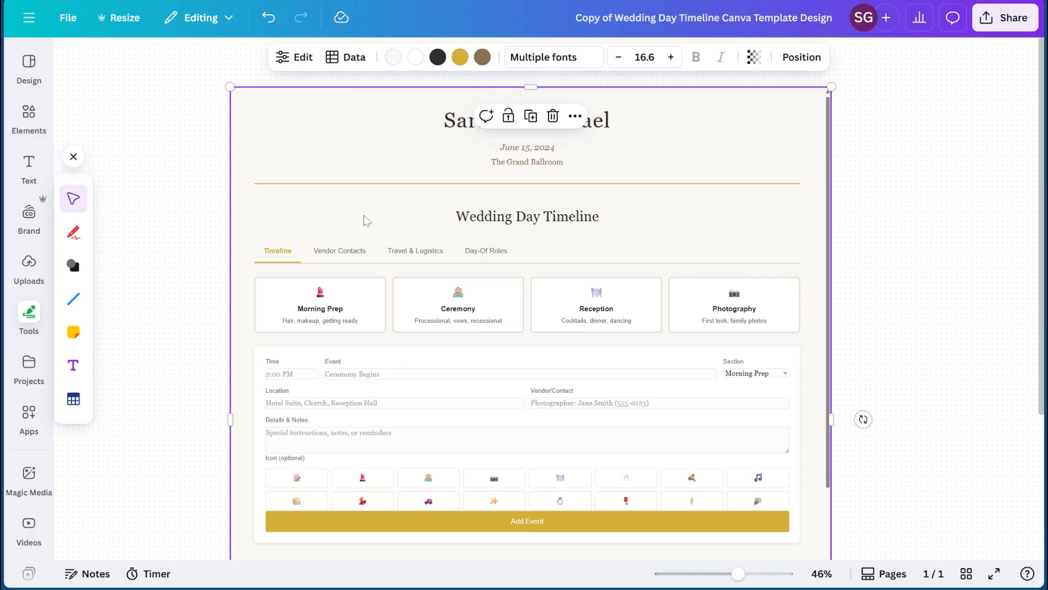
scroll(360, 213, "down", 6)
scroll(246, 164, "up", 8)
left_click(208, 132)
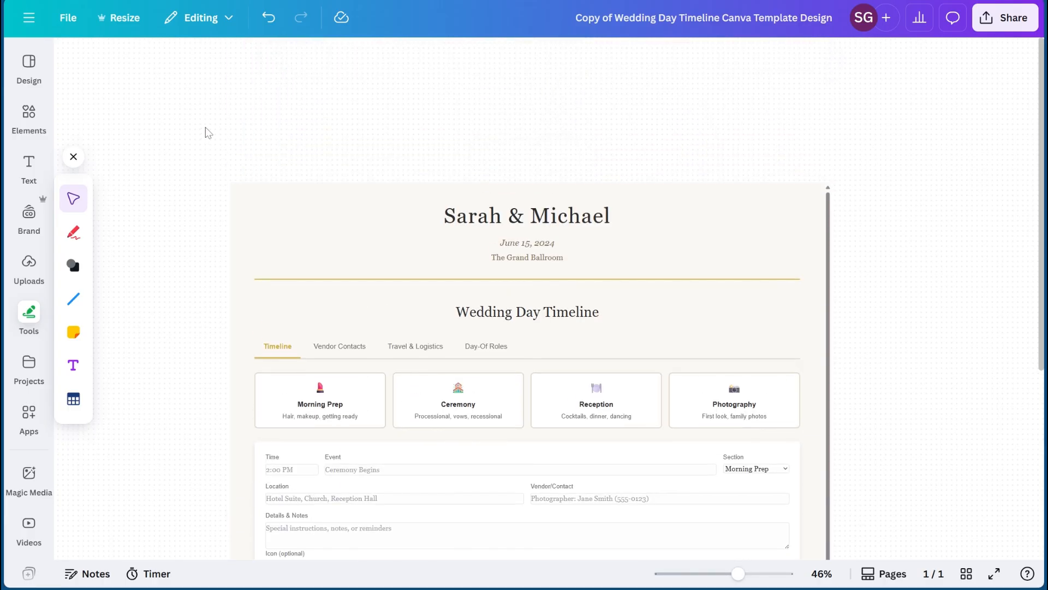
scroll(365, 260, "down", 8)
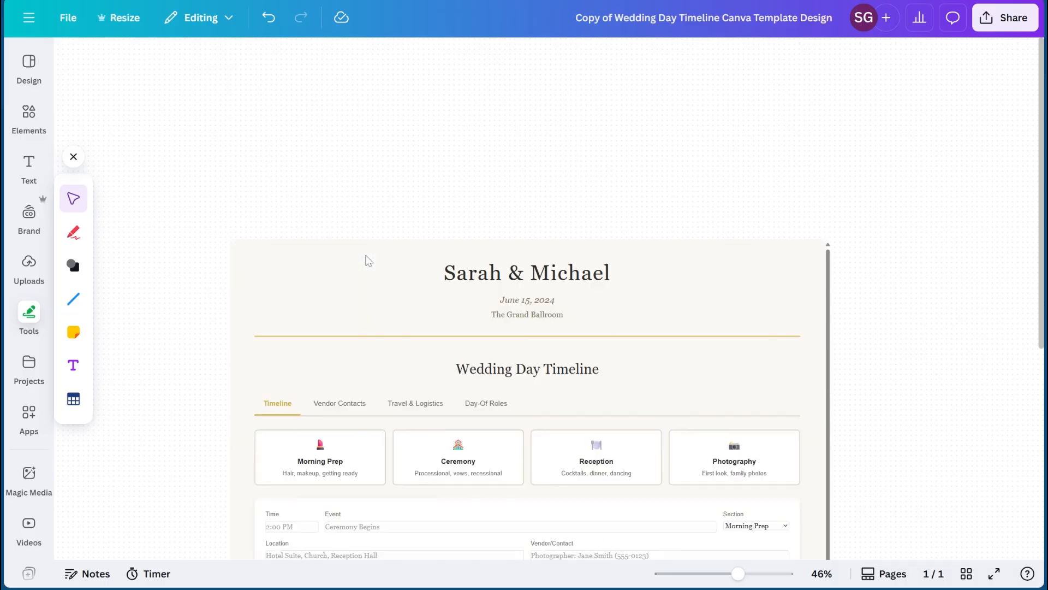
scroll(365, 260, "down", 3)
scroll(437, 251, "up", 5)
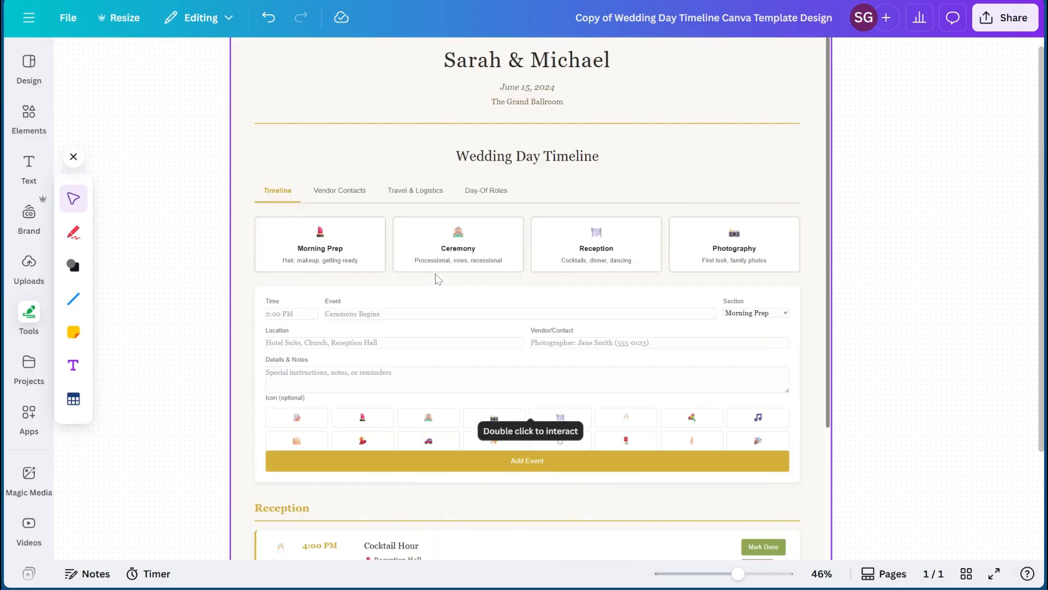
scroll(452, 247, "down", 2)
scroll(452, 247, "down", 1)
- Select and deselect the timeline, and examine its Reception events and the whiteboard space around it
left_click(363, 190)
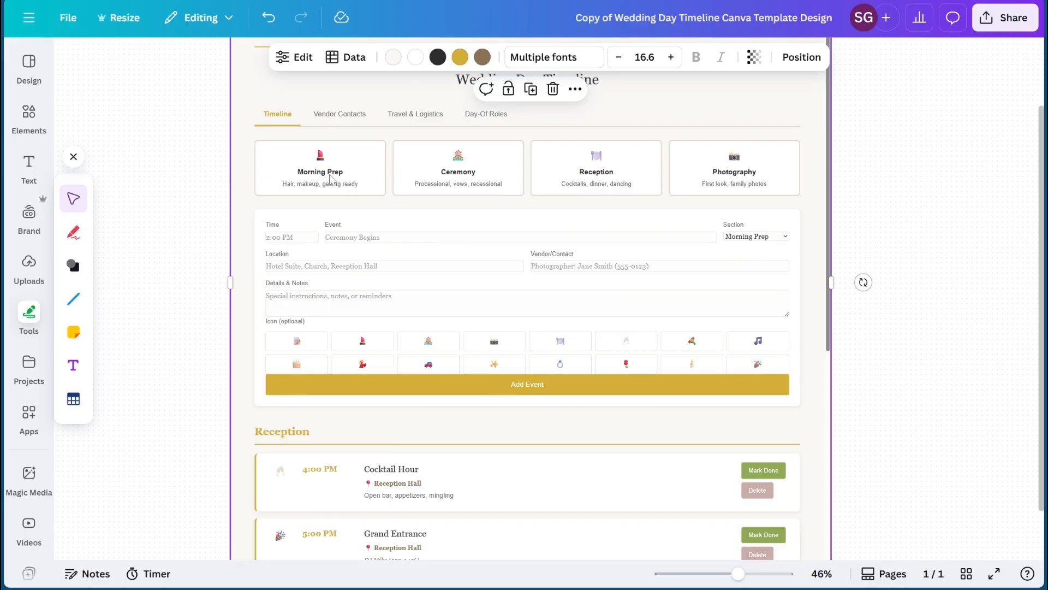
left_click(212, 129)
scroll(212, 132, "up", 4)
scroll(497, 189, "down", 7)
scroll(488, 186, "up", 5)
scroll(571, 208, "down", 4)
scroll(589, 244, "down", 2)
scroll(711, 281, "down", 5)
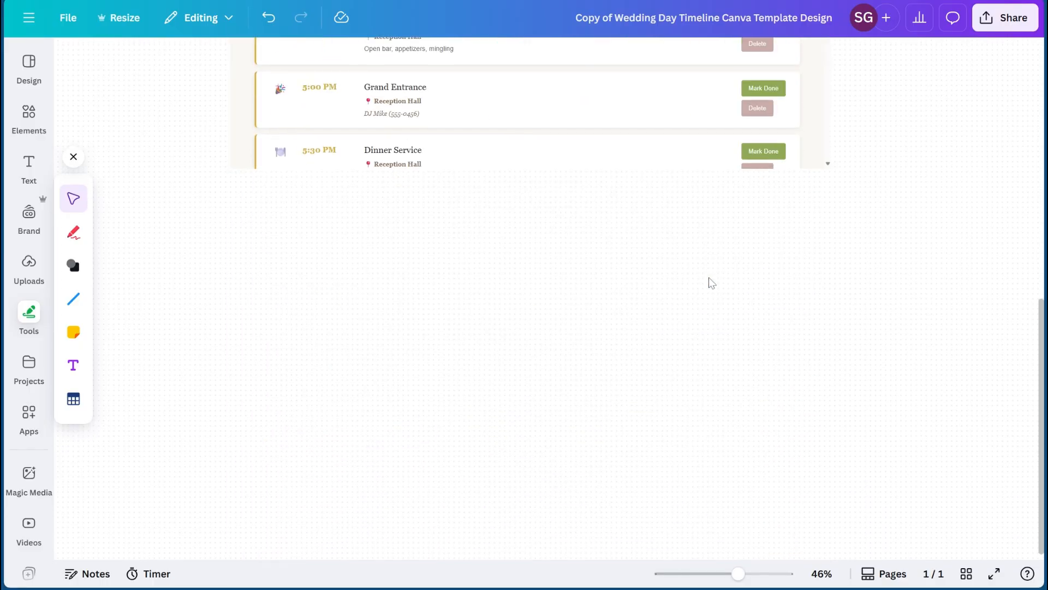
scroll(732, 137, "up", 4)
scroll(711, 227, "up", 1)
scroll(711, 199, "down", 3)
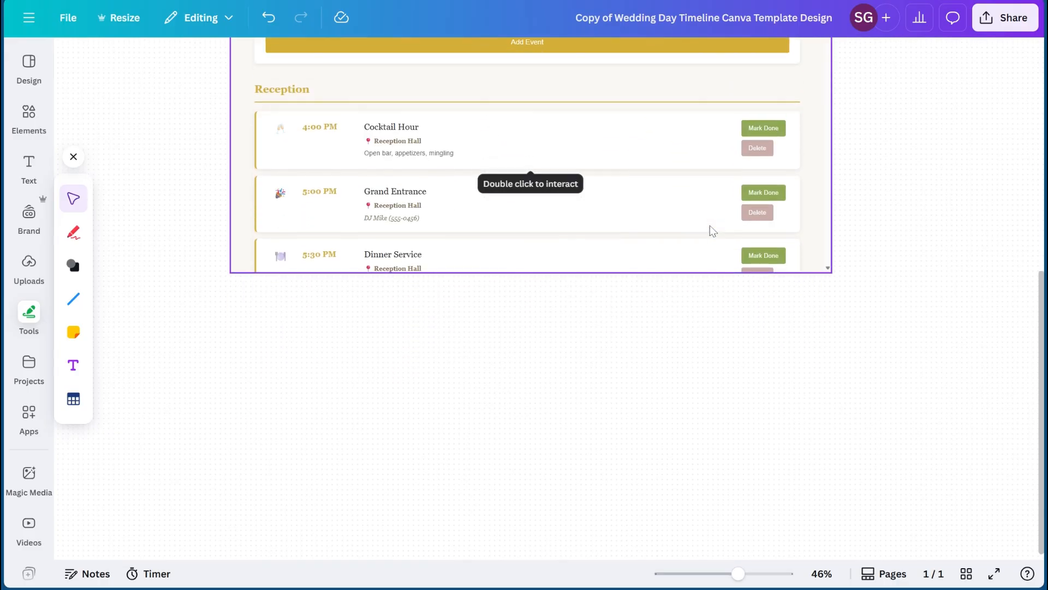
scroll(711, 228, "up", 7)
scroll(479, 232, "up", 5)
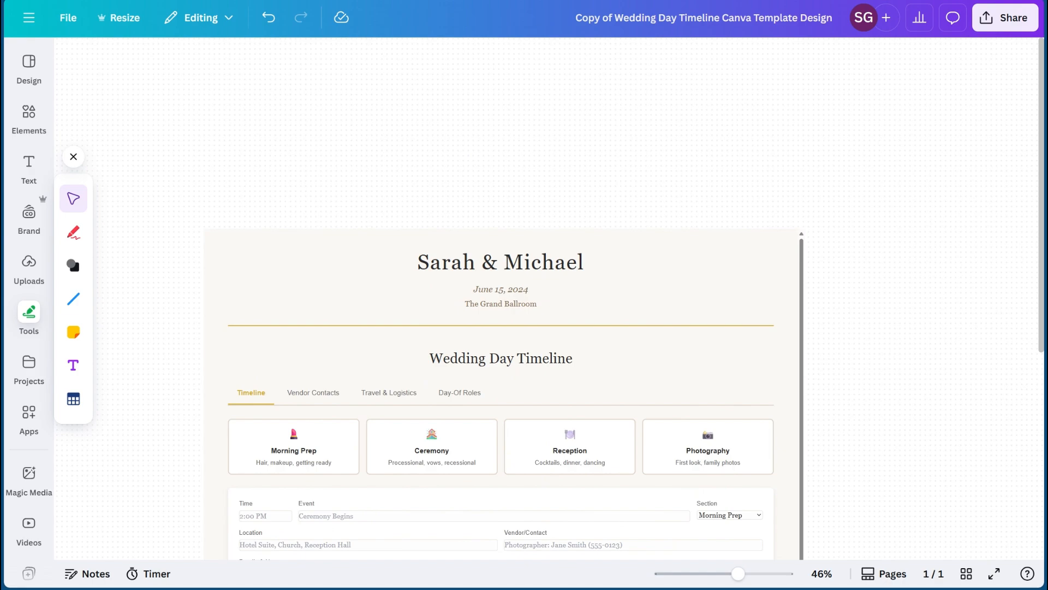
scroll(424, 226, "down", 8)
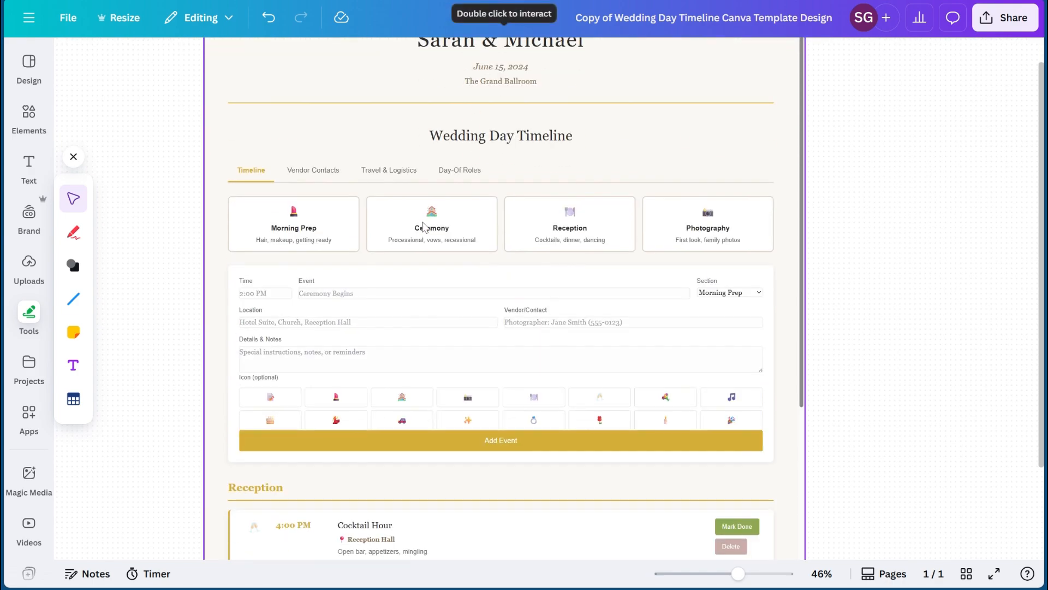
scroll(424, 227, "up", 4)
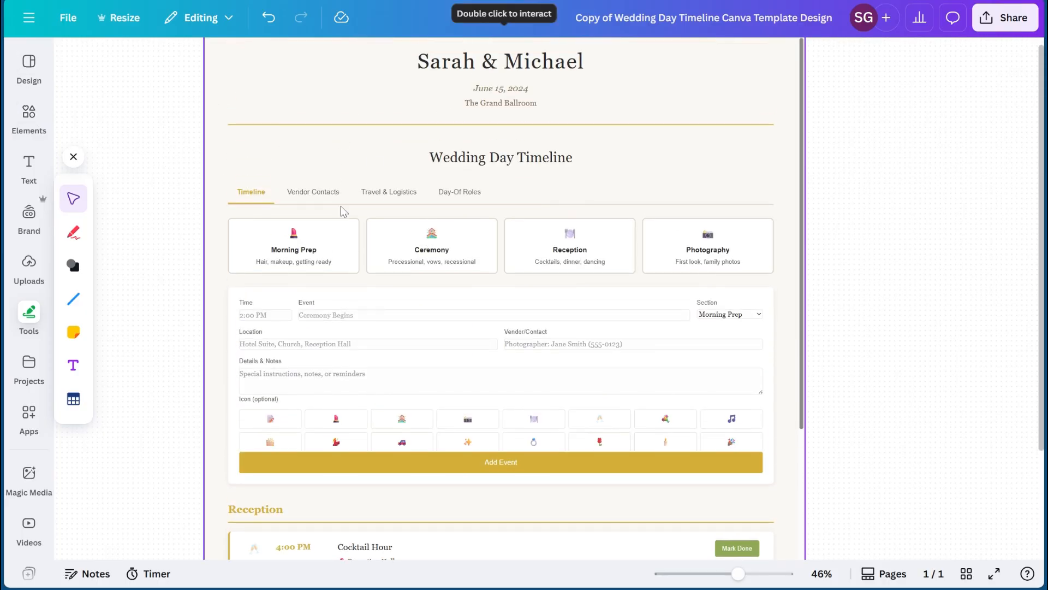
scroll(341, 211, "up", 3)
scroll(339, 253, "down", 3)
scroll(339, 253, "up", 3)
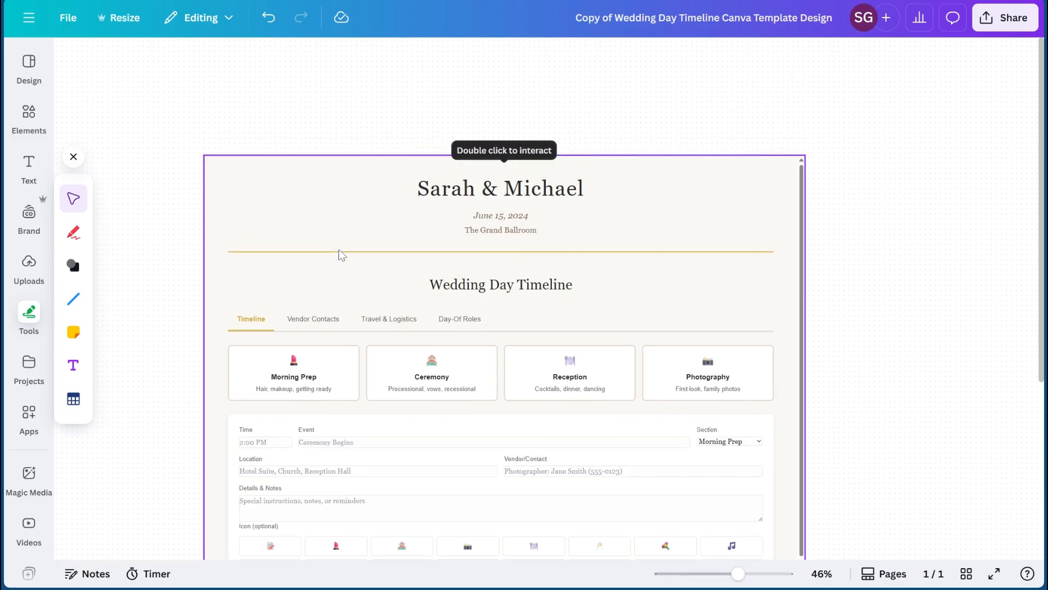